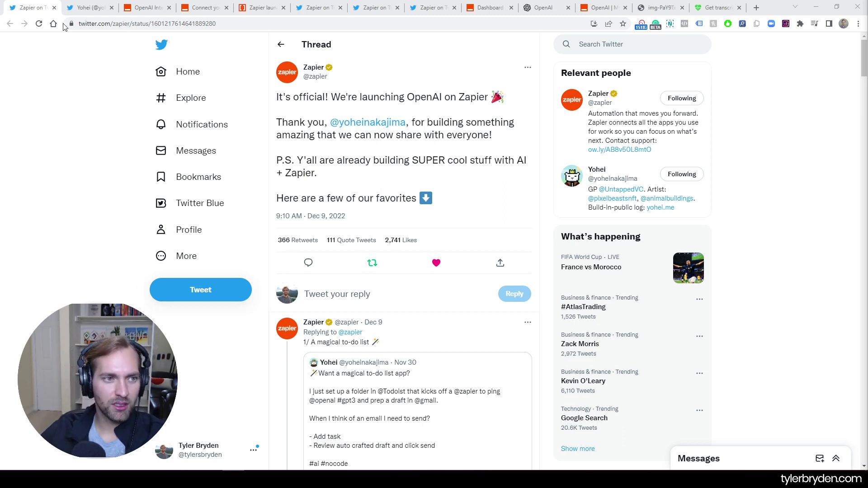
Step: Switch from the launch tweet to the 'OpenAI Integrations' Zapier tab in Chrome
click(145, 7)
scroll(603, 189, up, 4)
scroll(603, 189, up, 8)
scroll(674, 223, down, 6)
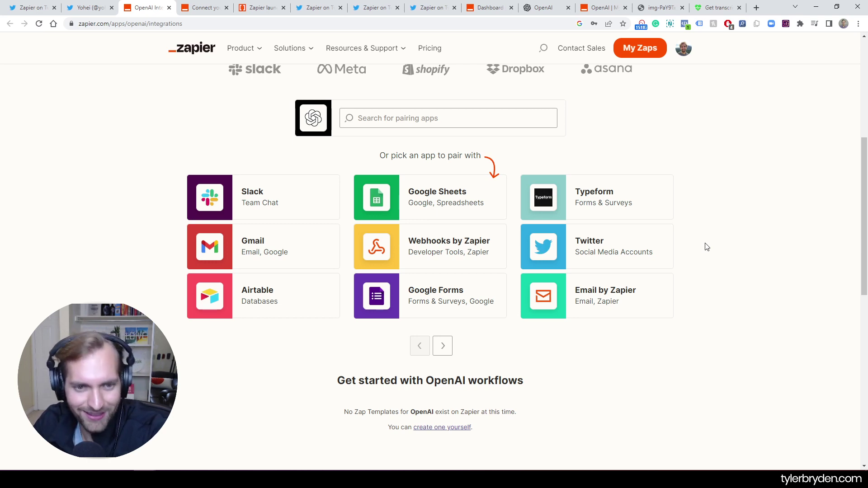
scroll(706, 247, up, 6)
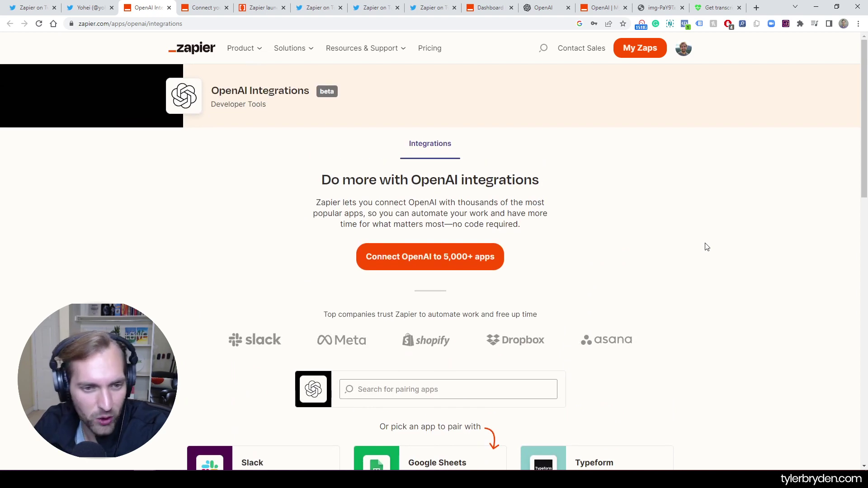
scroll(707, 247, down, 8)
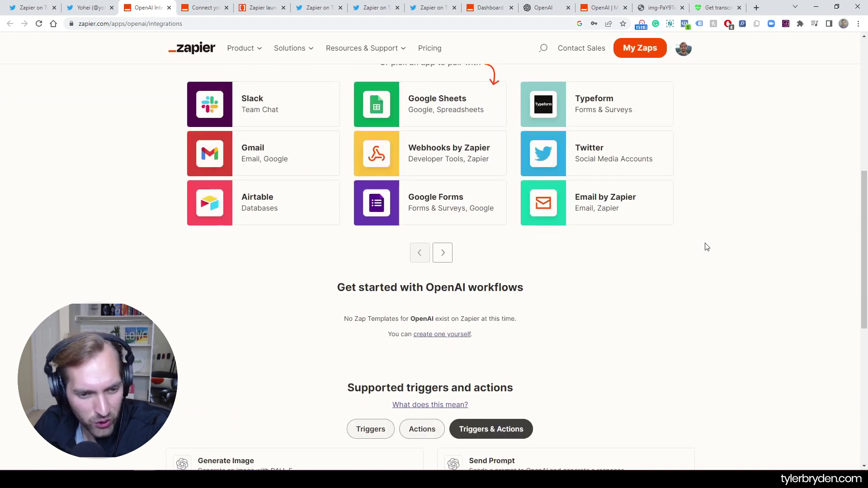
scroll(707, 246, down, 4)
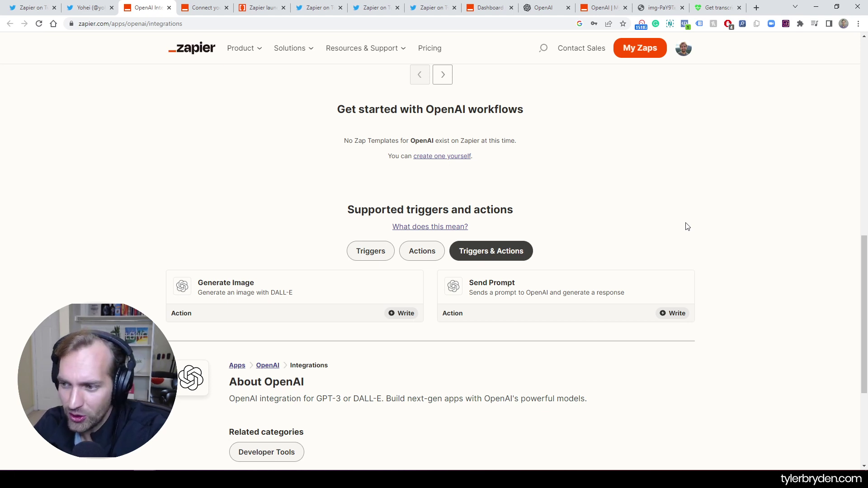
Step: Browse the inside.com article, the magical to-do list thread and the credited builder's Twitter profile
click(287, 5)
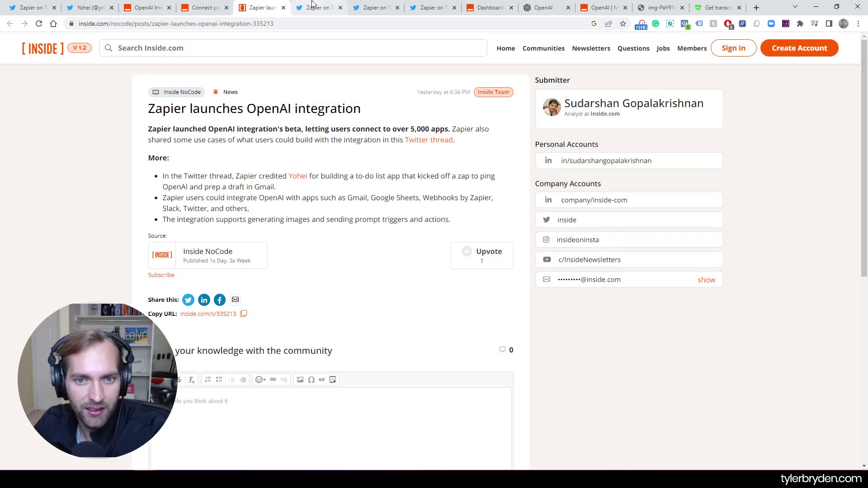
click(311, 5)
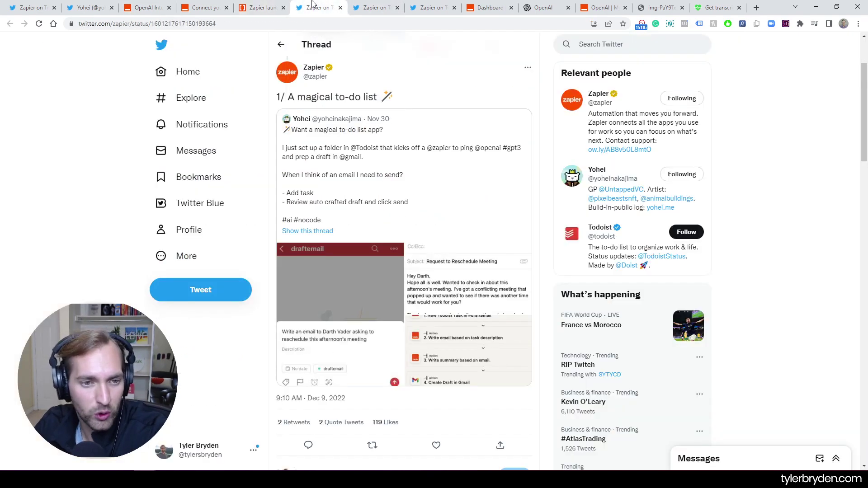
scroll(438, 105, up, 3)
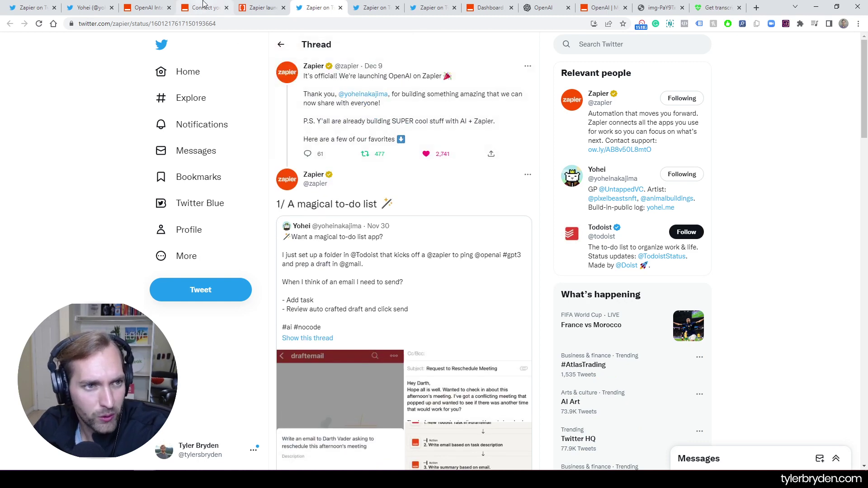
click(26, 5)
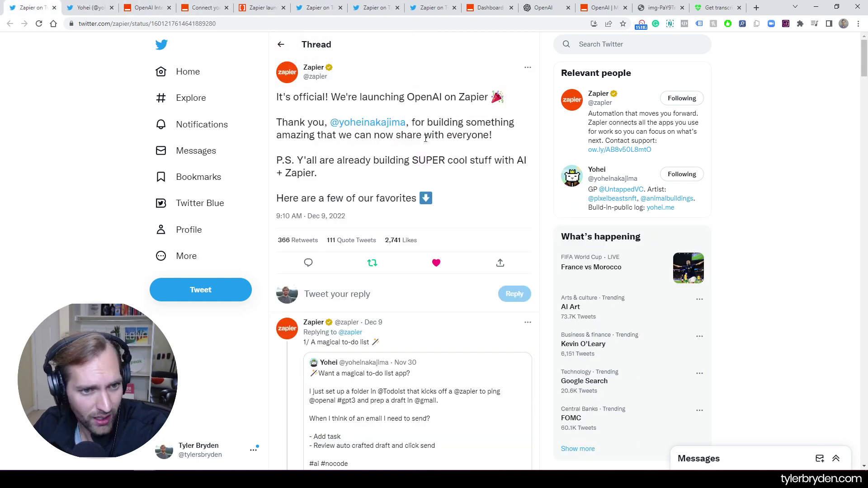
click(95, 7)
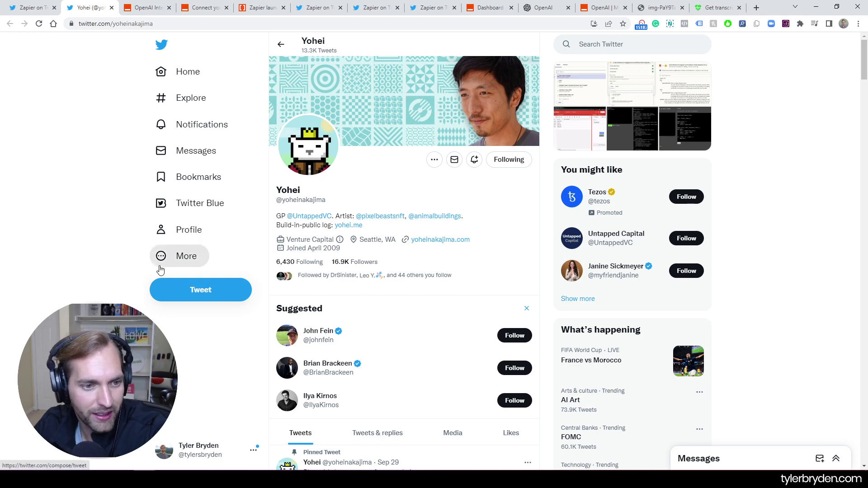
scroll(140, 238, down, 15)
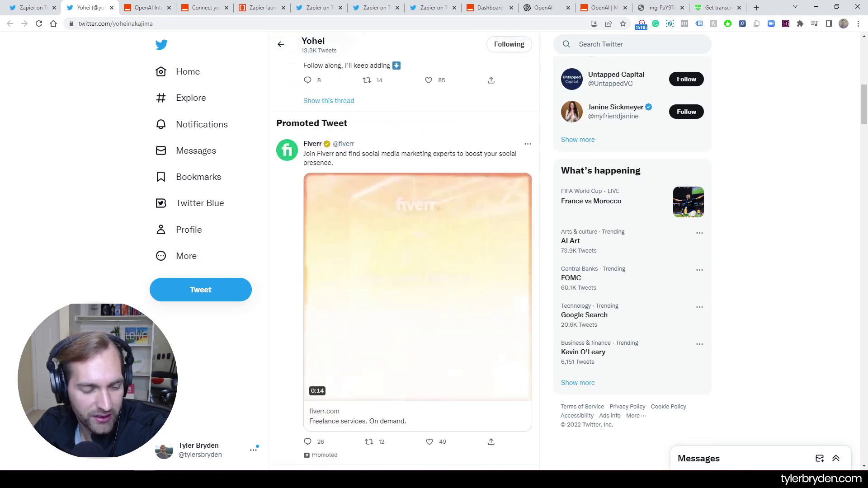
Step: Return to Zapier's OpenAI launch thread and read through the magical to-do list tweet
click(6, 4)
scroll(431, 280, down, 4)
scroll(470, 163, down, 4)
scroll(473, 302, up, 2)
click(317, 7)
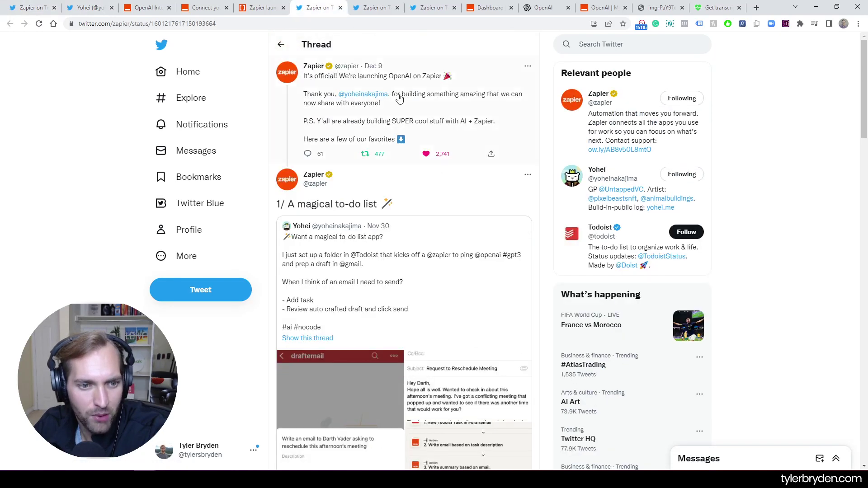
scroll(459, 174, down, 2)
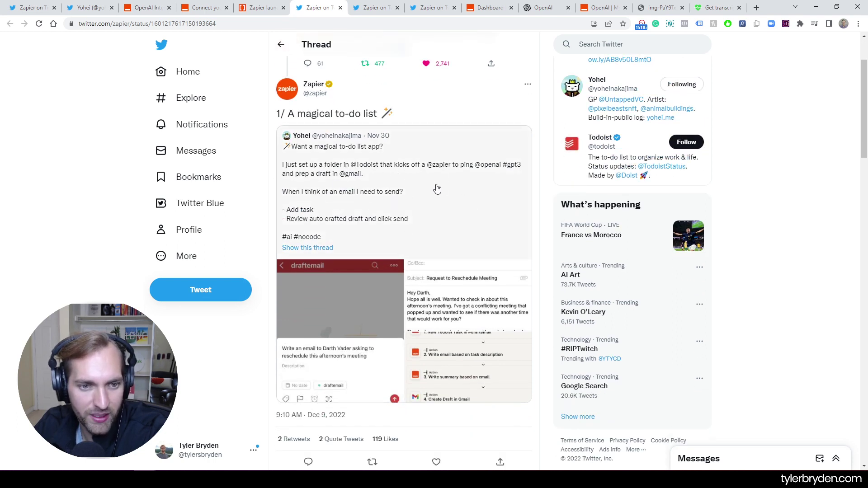
scroll(460, 183, down, 1)
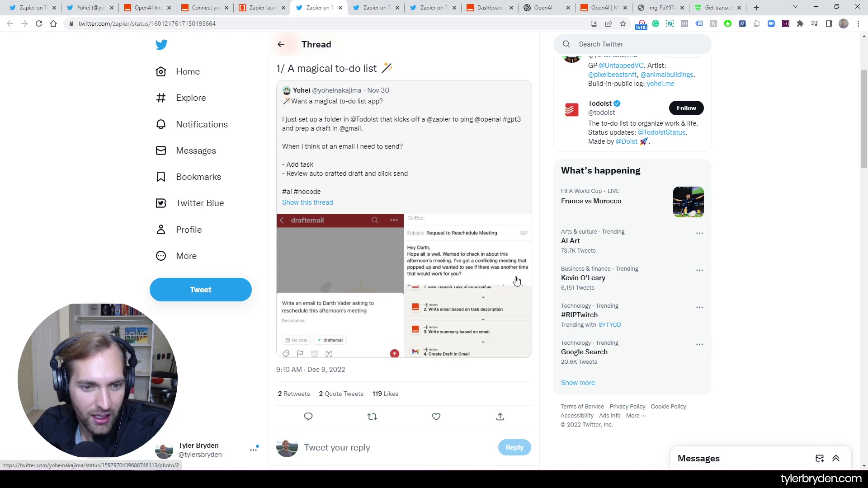
scroll(473, 265, up, 2)
scroll(491, 250, down, 6)
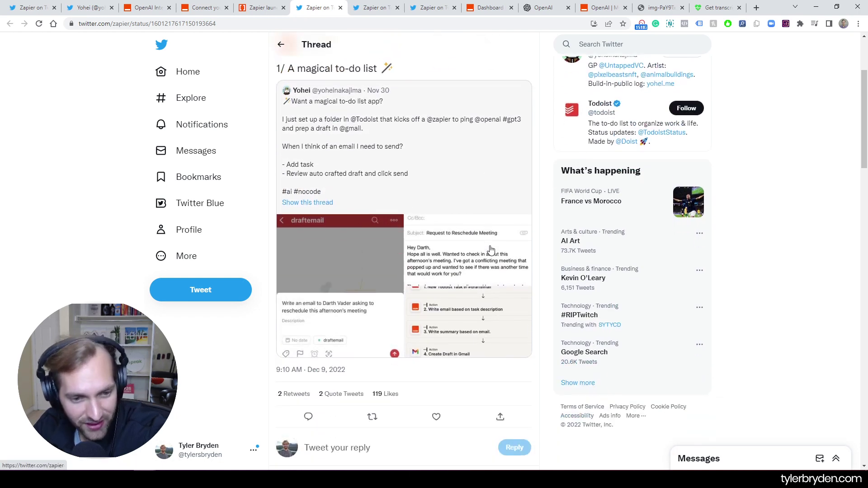
scroll(422, 277, down, 5)
scroll(461, 234, up, 1)
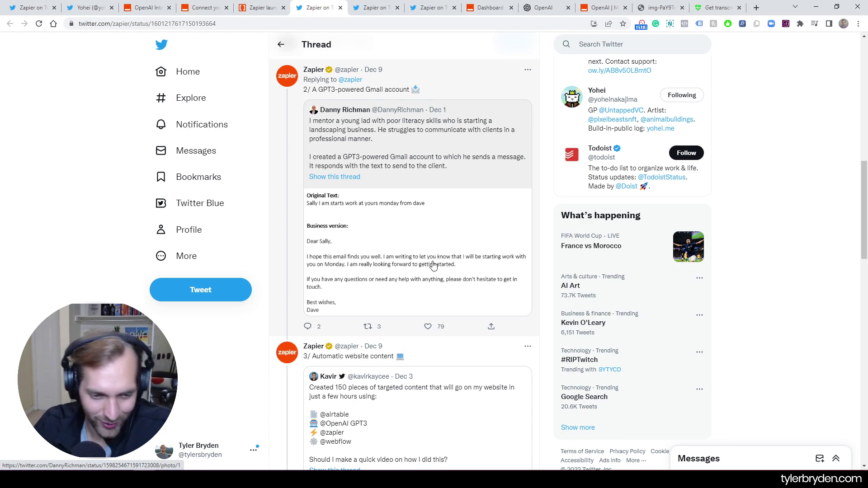
scroll(433, 267, down, 5)
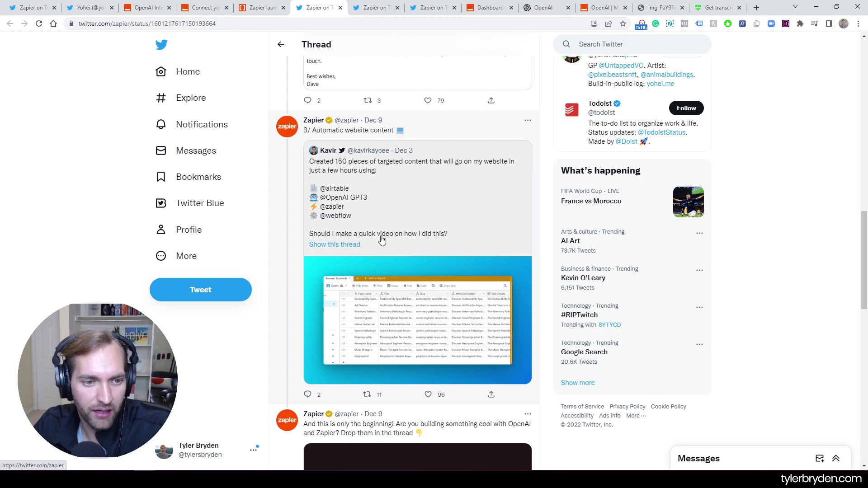
Step: Move to the third example tweet and open the quoted automatic website content tweet
key(ctrl+Tab)
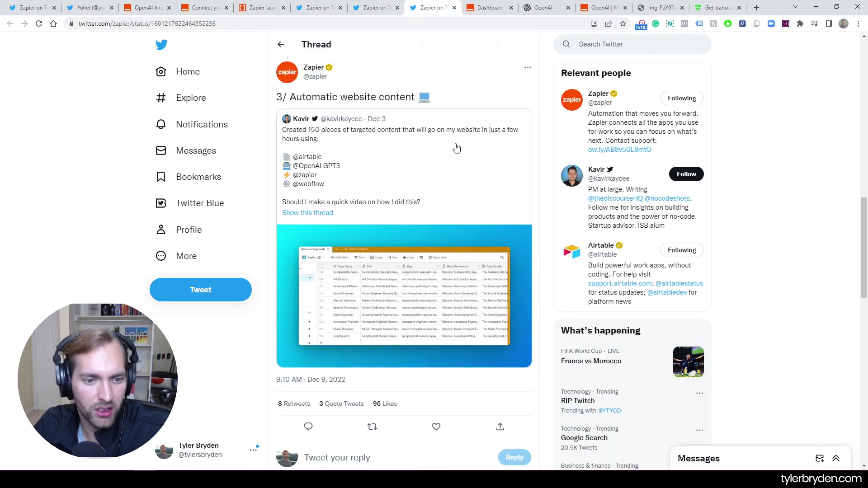
key(ctrl+Tab)
scroll(448, 155, down, 3)
scroll(416, 329, up, 4)
click(426, 124)
scroll(441, 267, down, 3)
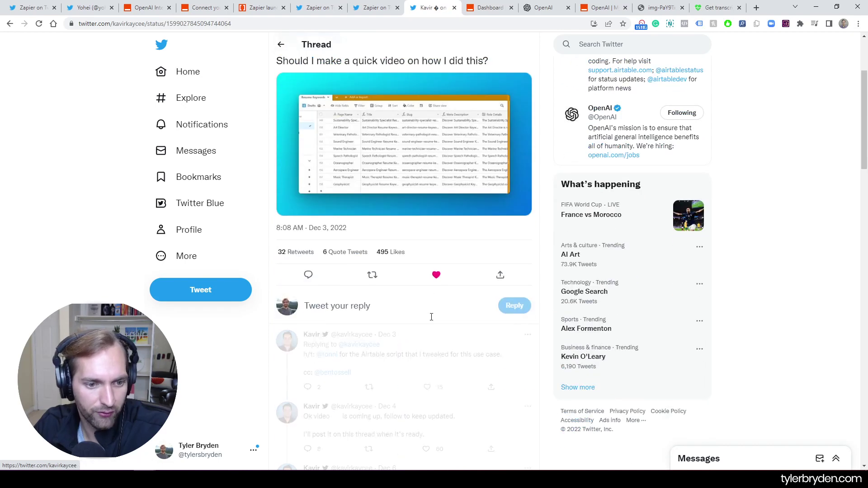
scroll(430, 335, down, 6)
Step: Open the embedded AI content-library tutorial on YouTube, then go to Zapier's Make a Zap dashboard
click(411, 370)
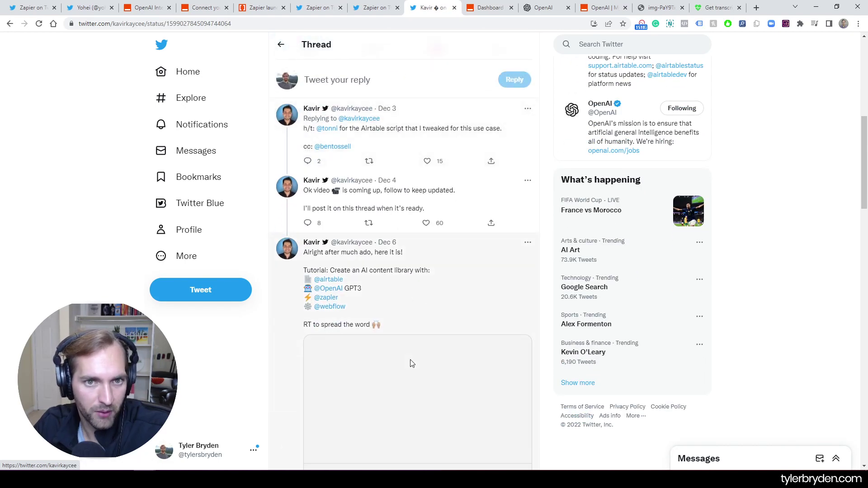
scroll(436, 289, down, 2)
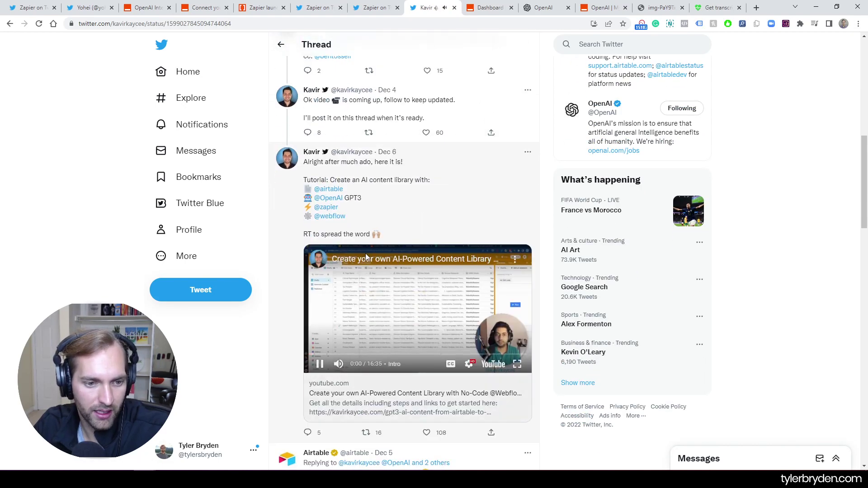
click(432, 258)
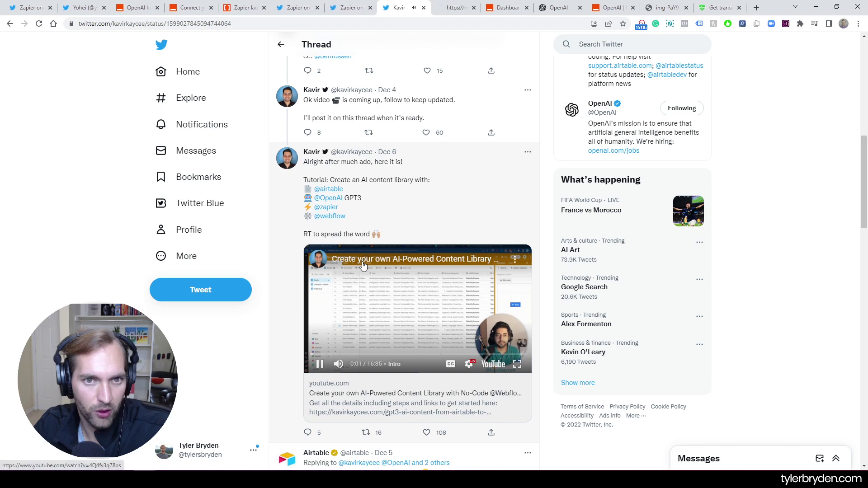
click(319, 364)
click(446, 14)
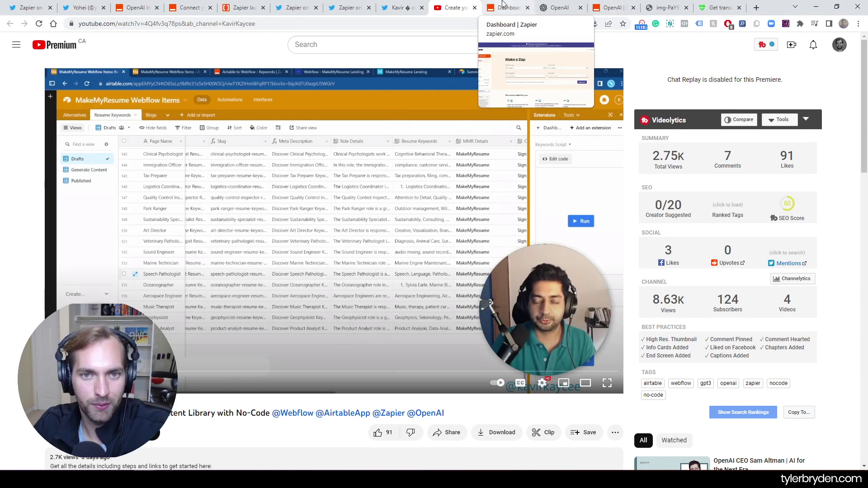
click(502, 5)
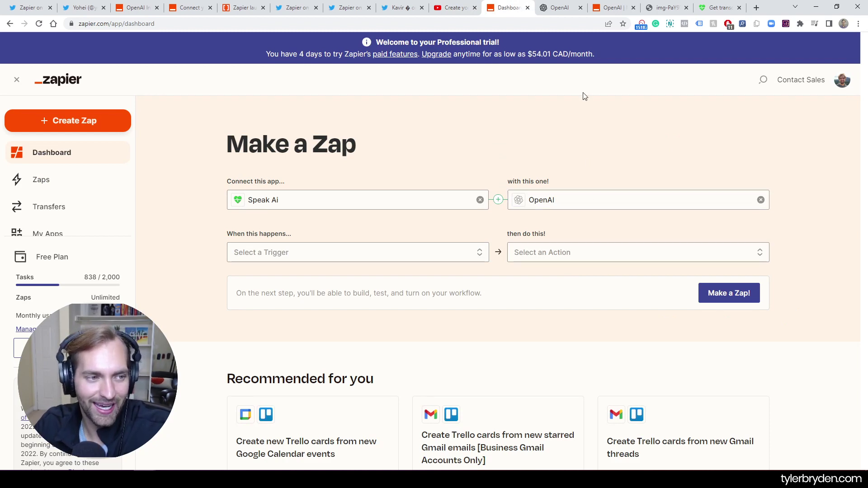
Step: Create a new Zap with Speak Ai as the trigger app
click(85, 130)
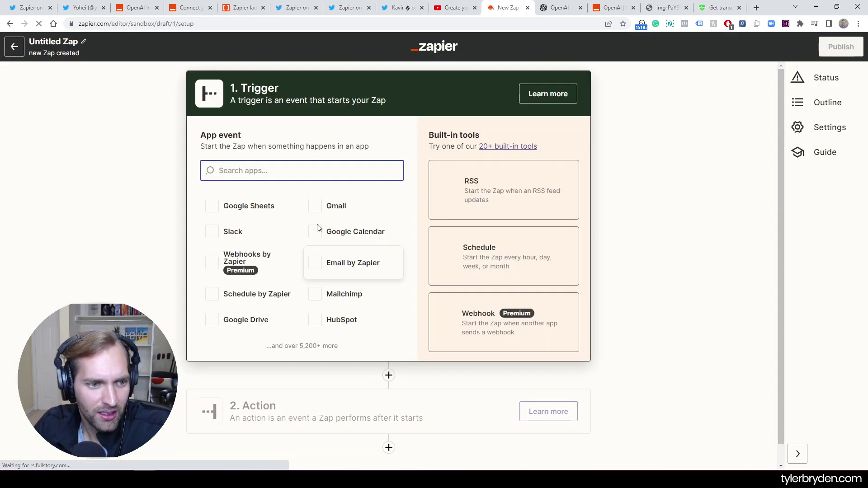
text(speak ai)
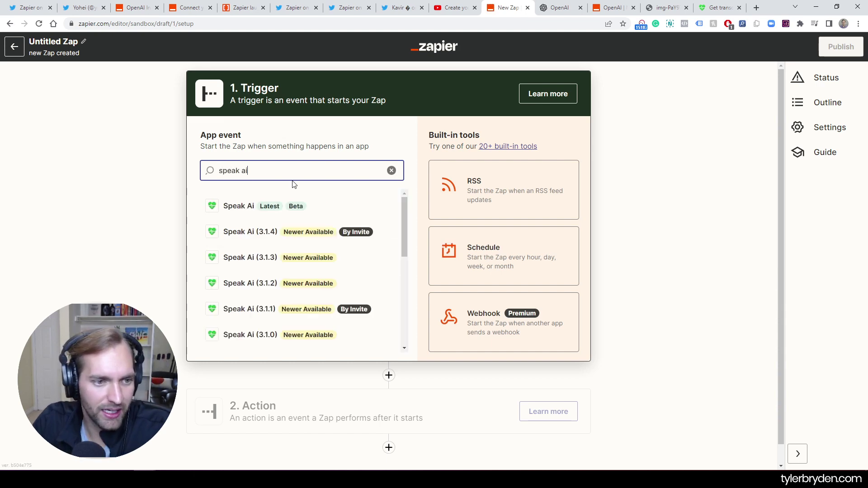
click(240, 217)
Step: Check OpenAI's Zapier triggers, then filter its integrations page to the Generate Image and Send Prompt actions
click(136, 8)
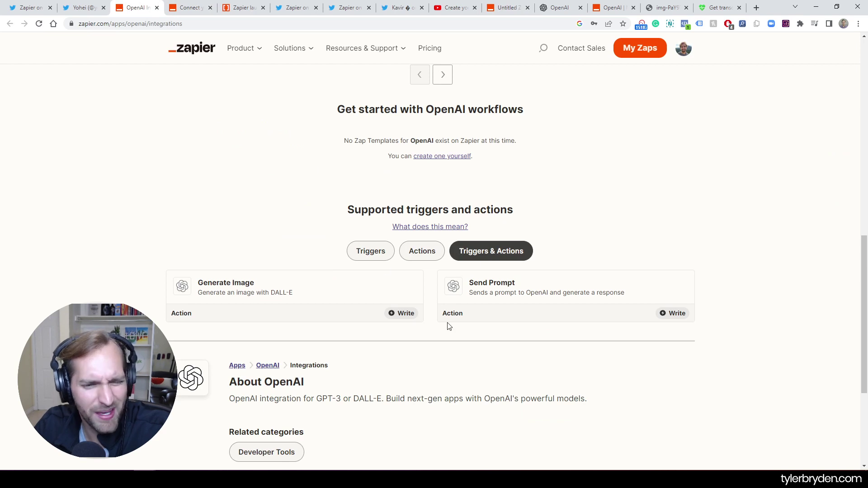
click(367, 250)
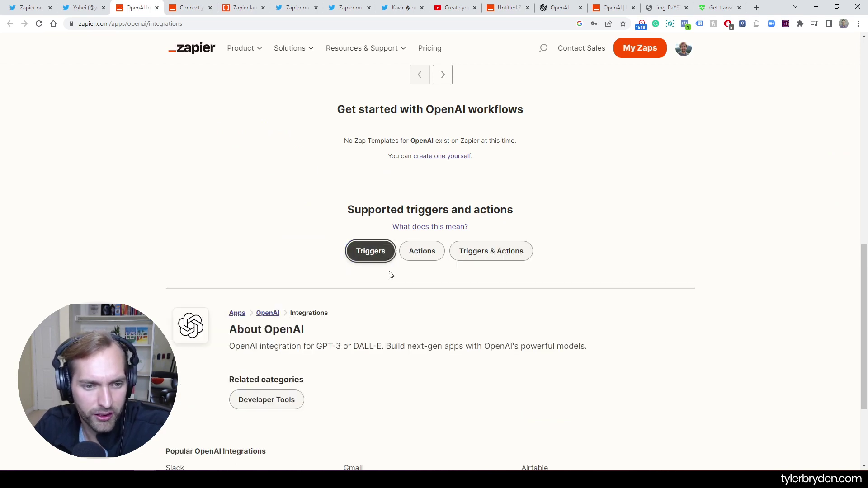
click(419, 251)
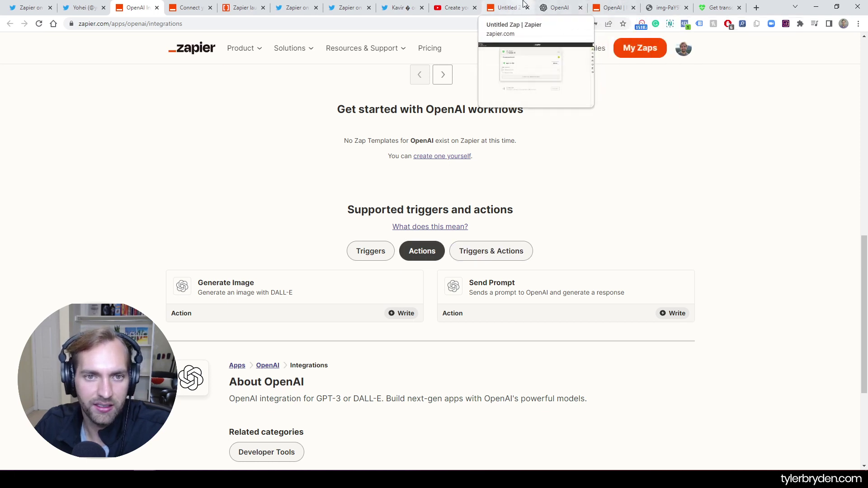
Step: Title the new Zap 'Speak Transcript To OpenAI GPT Summary'
click(506, 7)
click(86, 38)
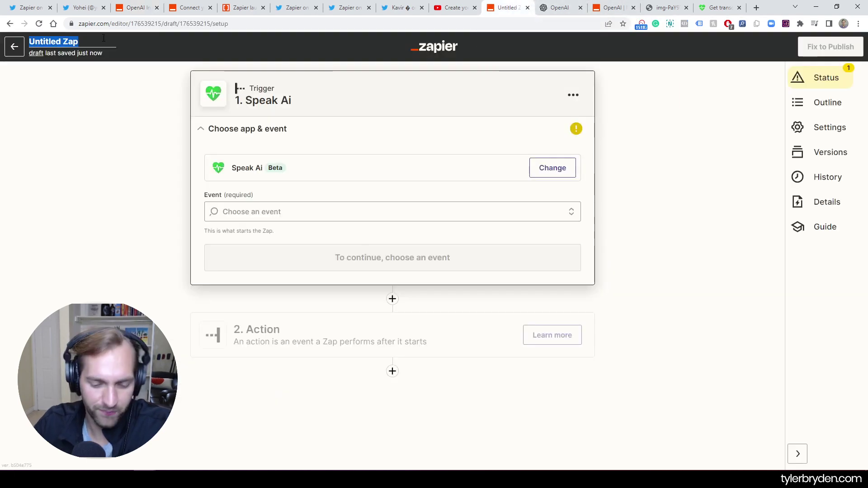
text(Speak T)
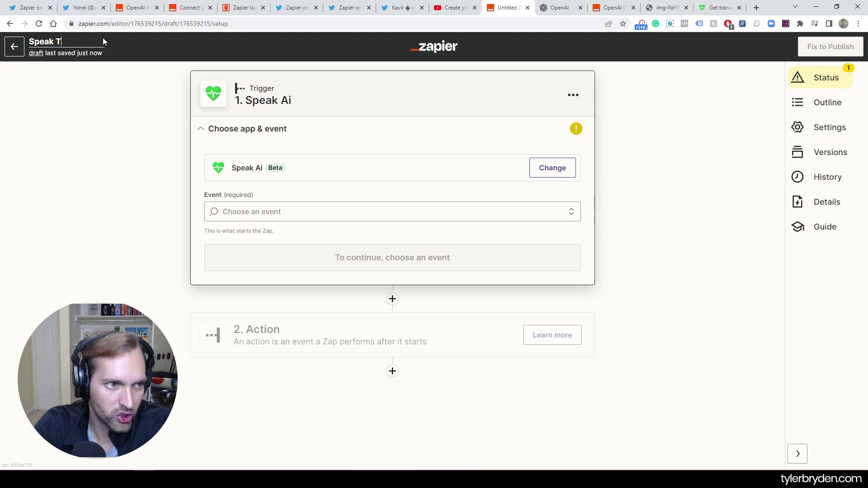
text(ranscript To)
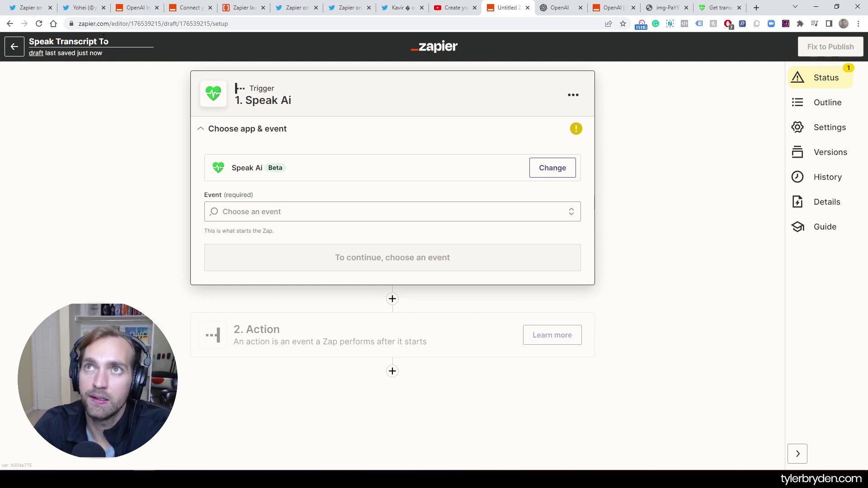
text( OpenAI G)
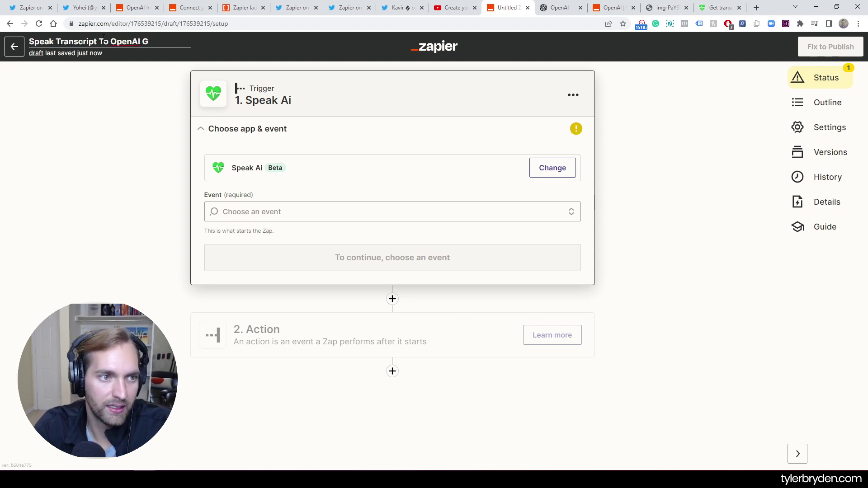
text(PT Summ)
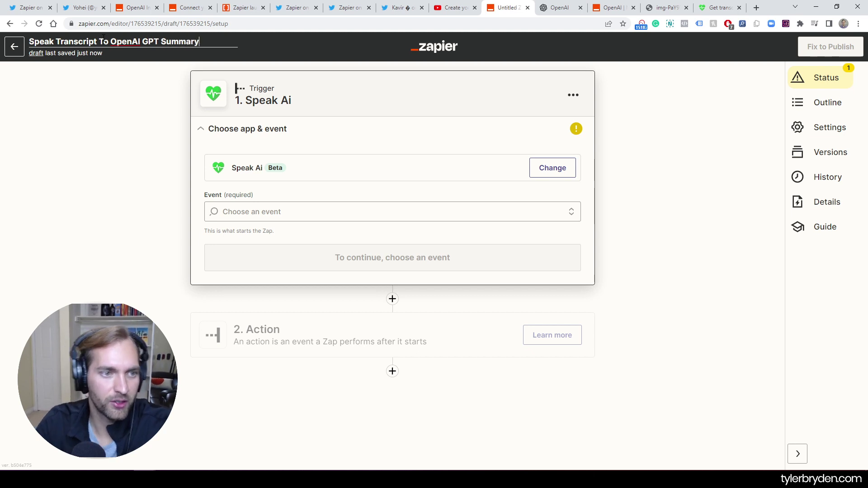
text(ary)
Step: Set the Speak Ai trigger event to New Automated Transcription using the connected Speak Ai account
click(255, 219)
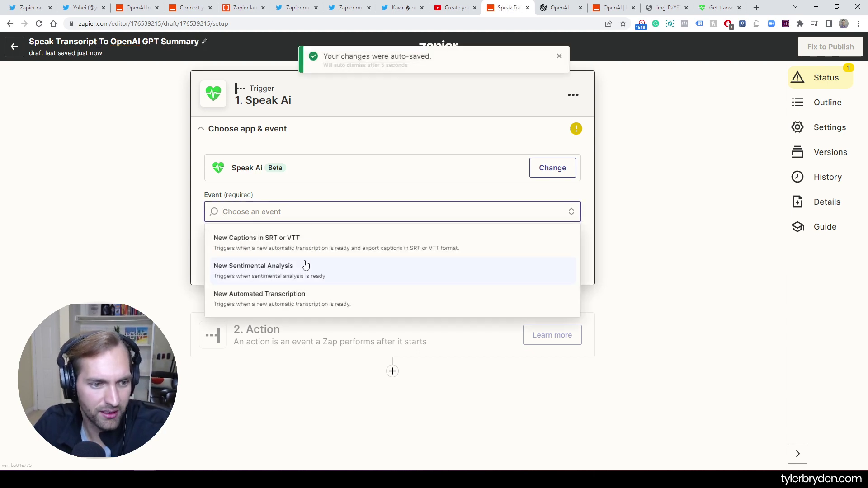
click(303, 307)
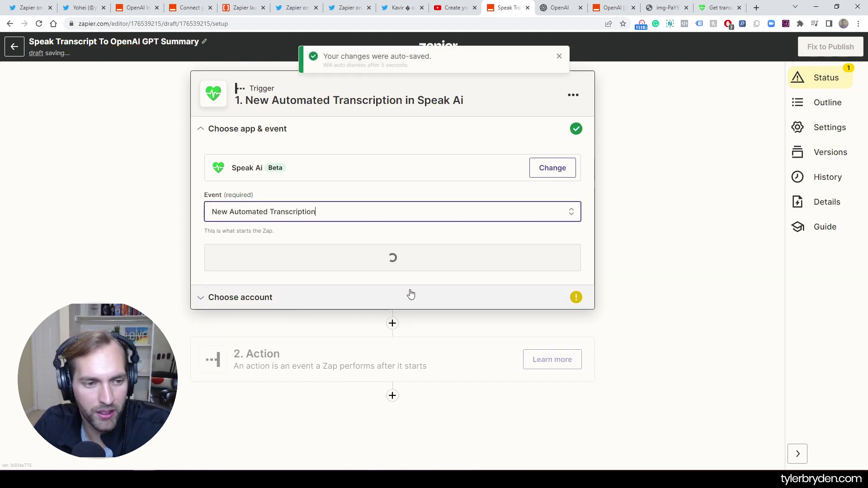
click(420, 251)
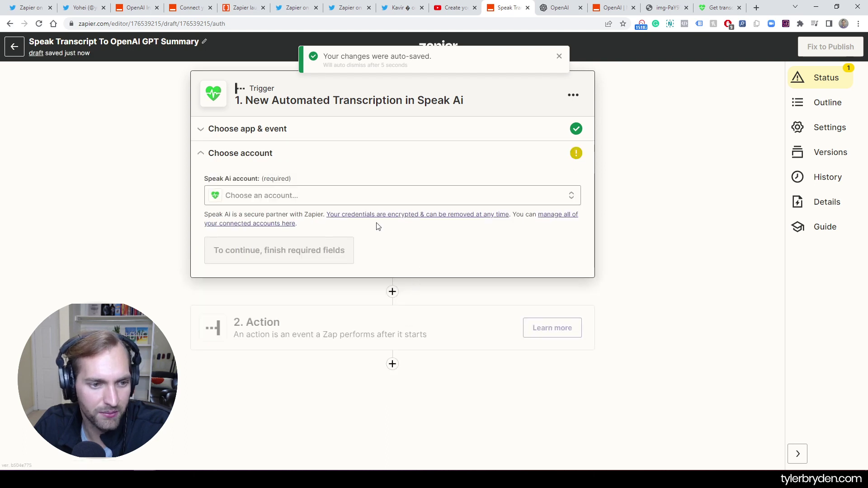
click(277, 196)
click(387, 343)
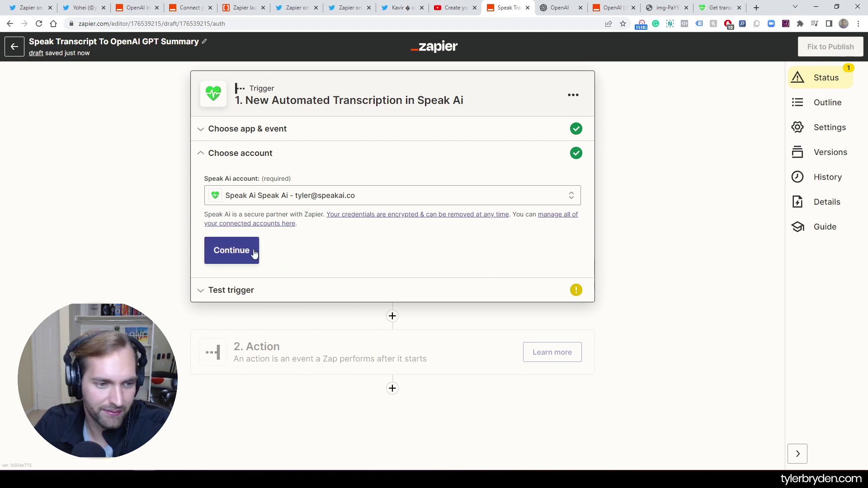
click(251, 250)
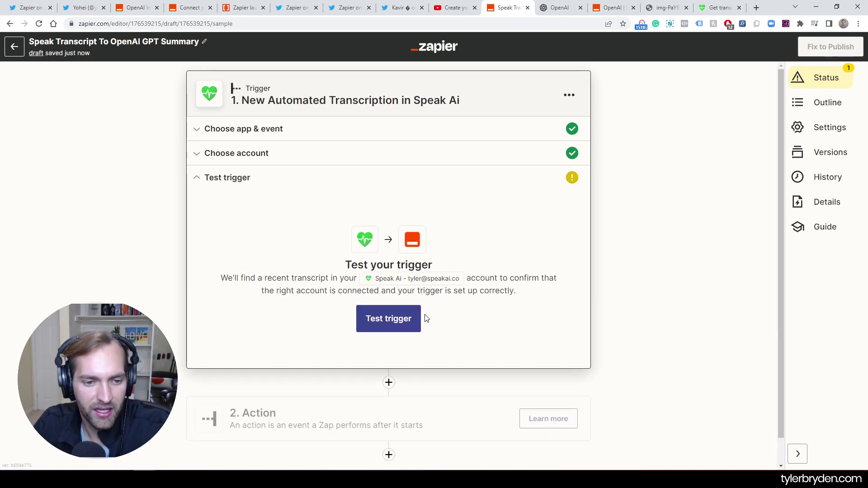
Step: Test the trigger and review the returned sample Transcript B
click(418, 318)
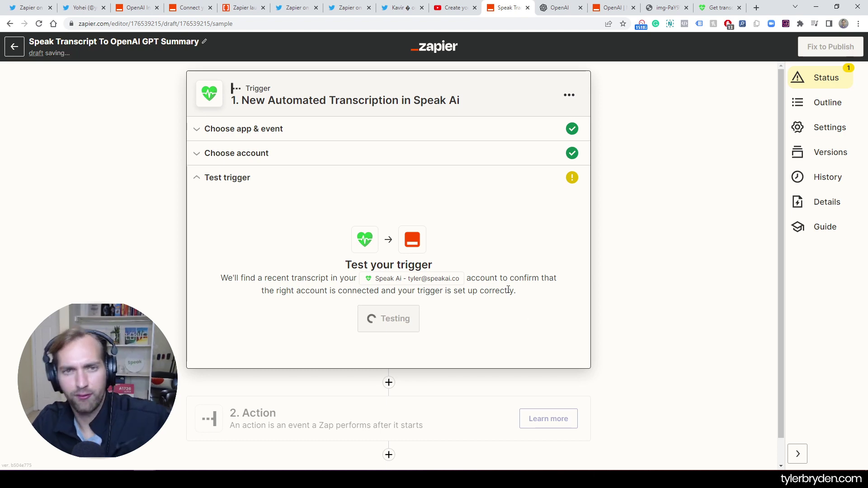
scroll(524, 344, down, 4)
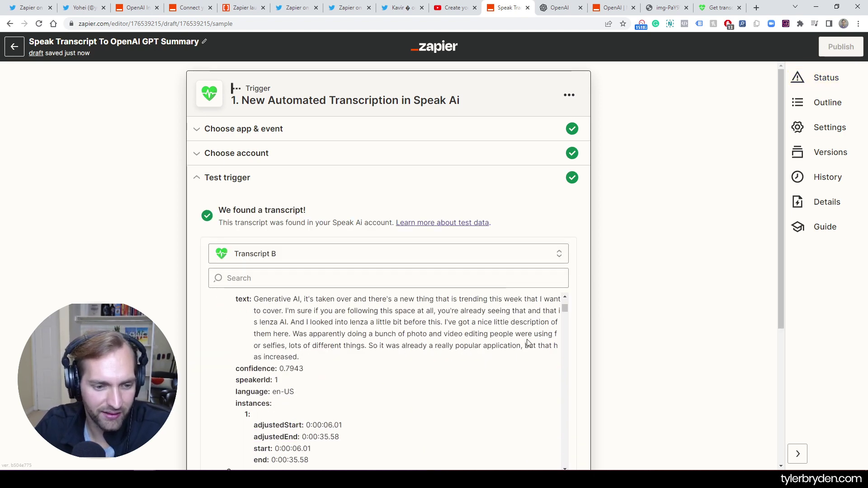
scroll(515, 371, up, 1)
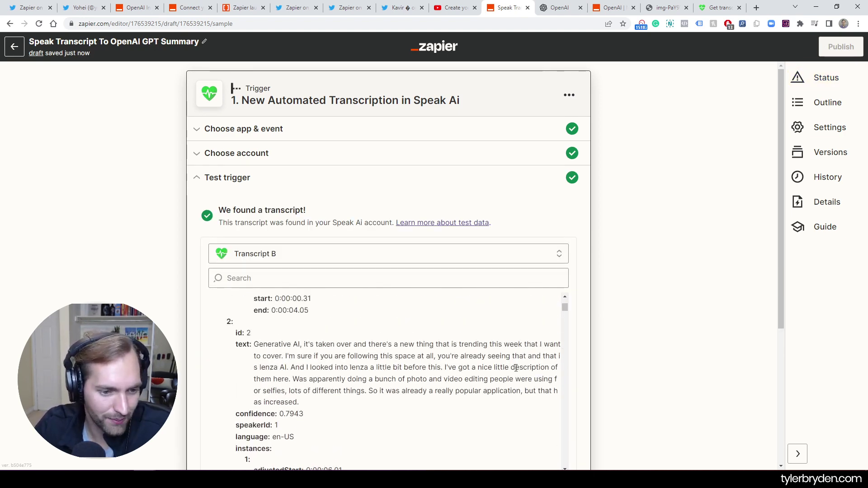
scroll(515, 368, down, 10)
scroll(515, 376, down, 3)
scroll(665, 307, down, 4)
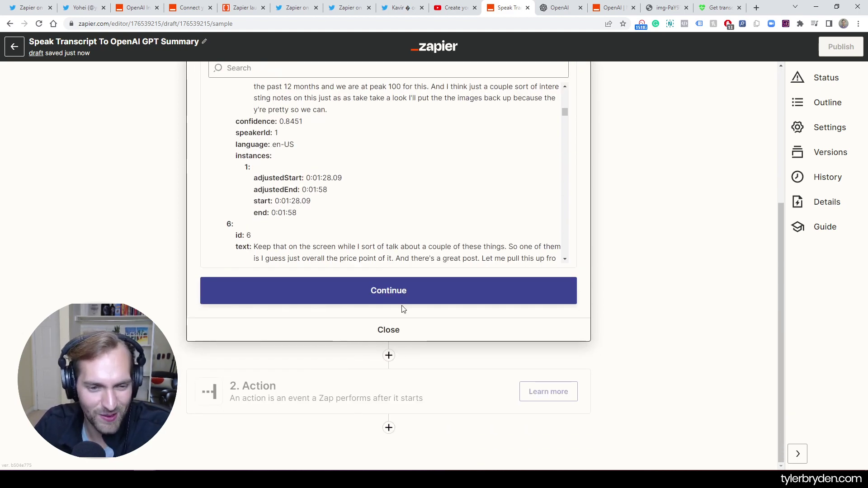
Step: Add an OpenAI action step with the Send Prompt event
click(413, 300)
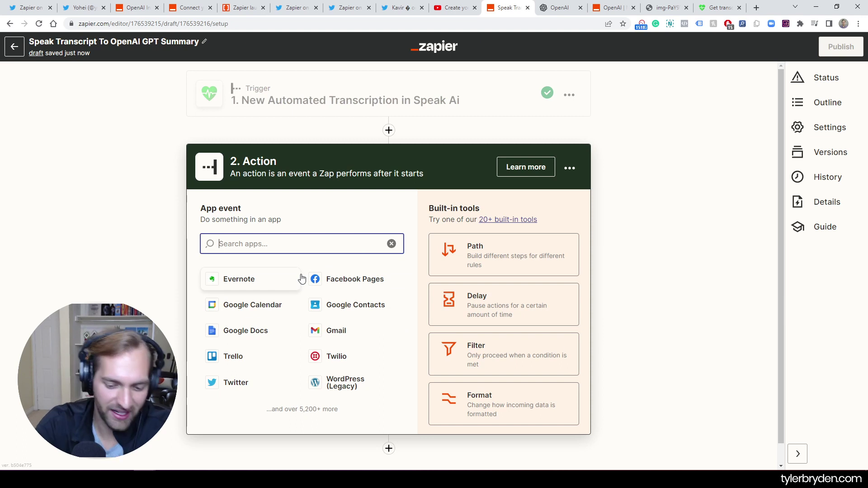
text(openai)
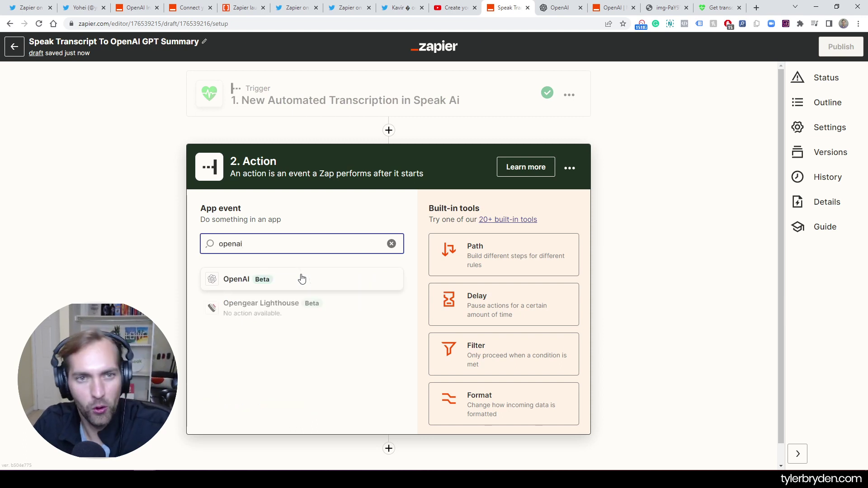
click(302, 279)
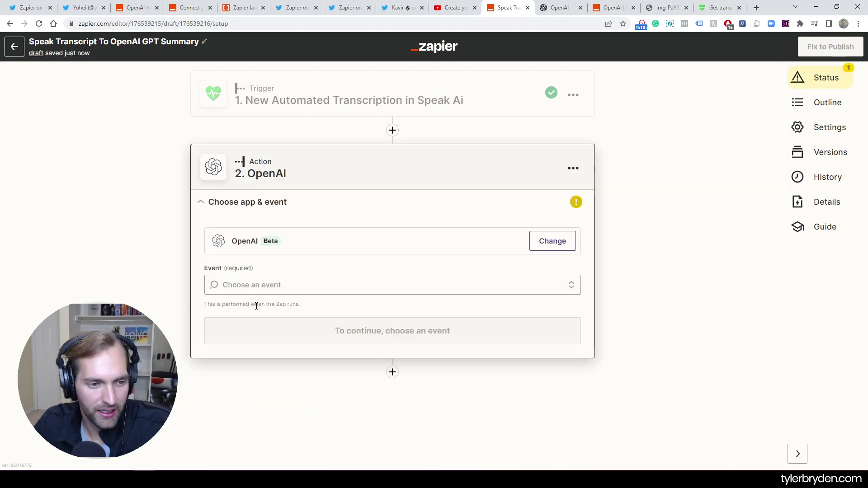
click(264, 285)
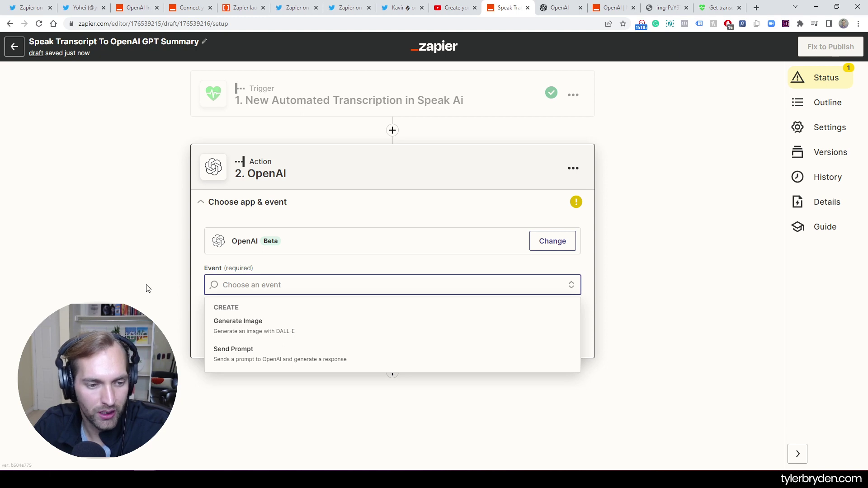
click(287, 357)
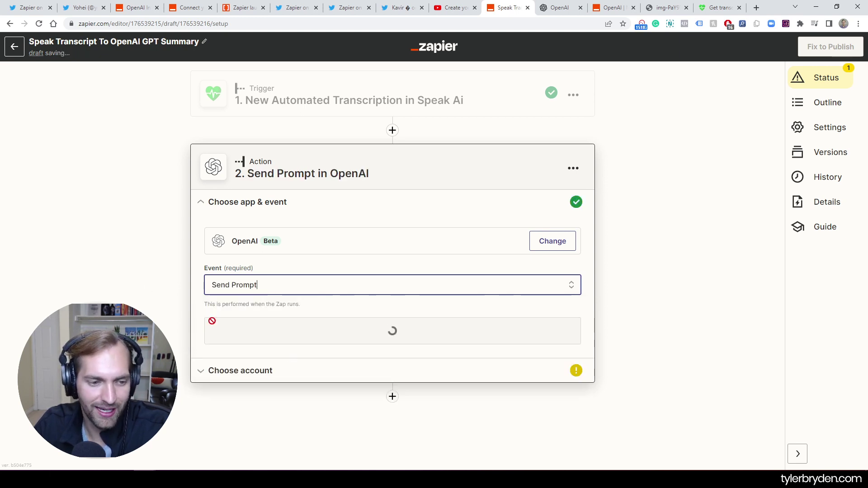
Step: Connect the OpenAI account to the Send Prompt step
click(267, 330)
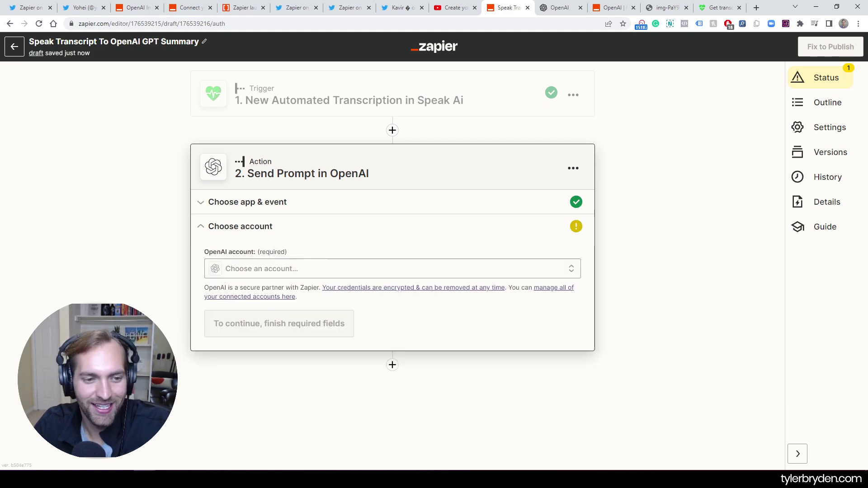
click(337, 270)
click(293, 350)
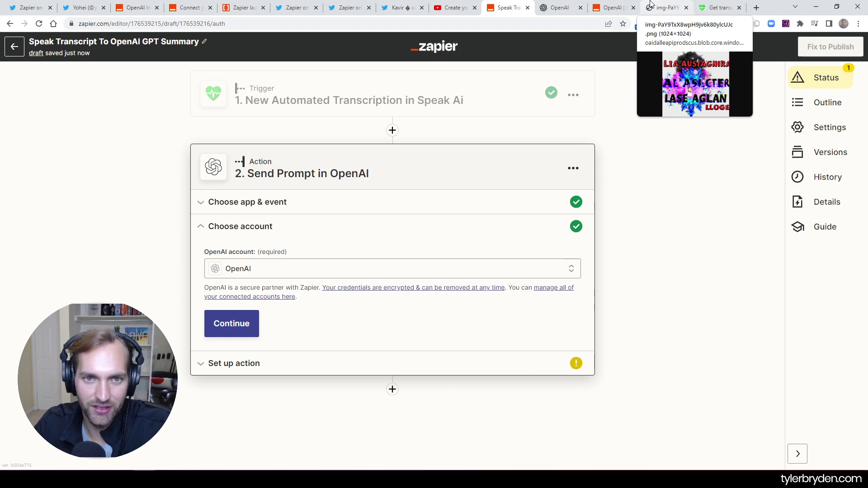
click(649, 3)
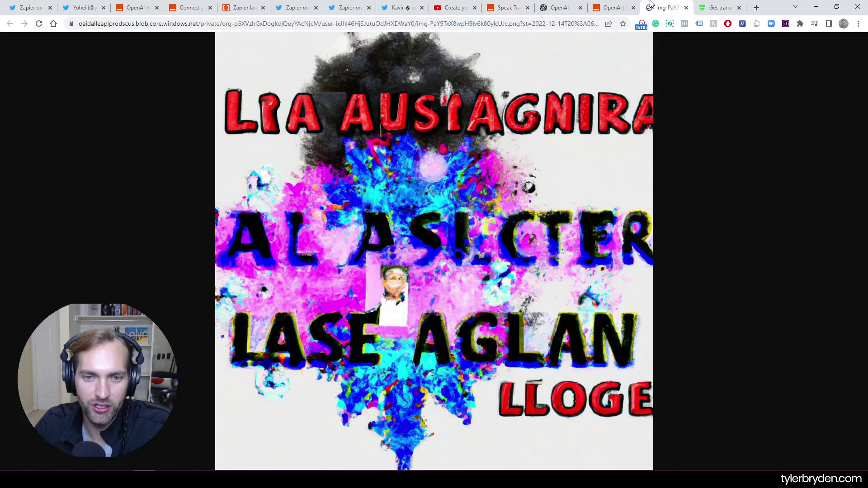
Step: Open the Send Prompt action setup, browse the model list and keep text-davinci-003
click(505, 4)
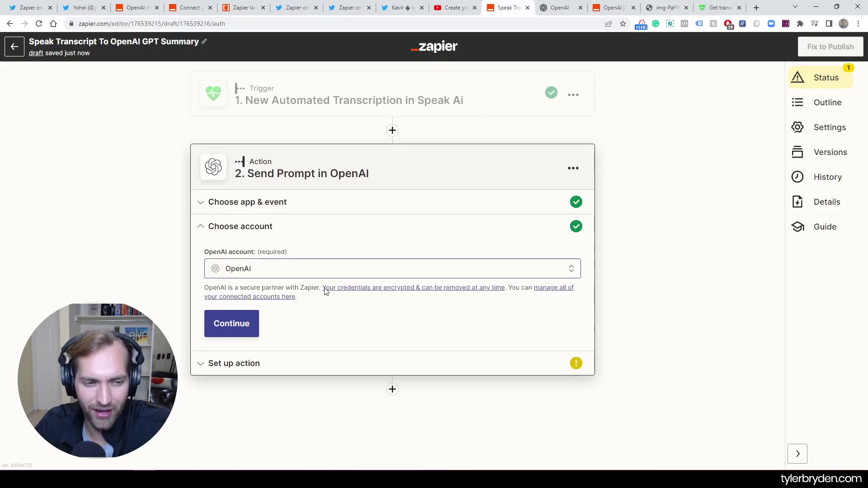
click(240, 329)
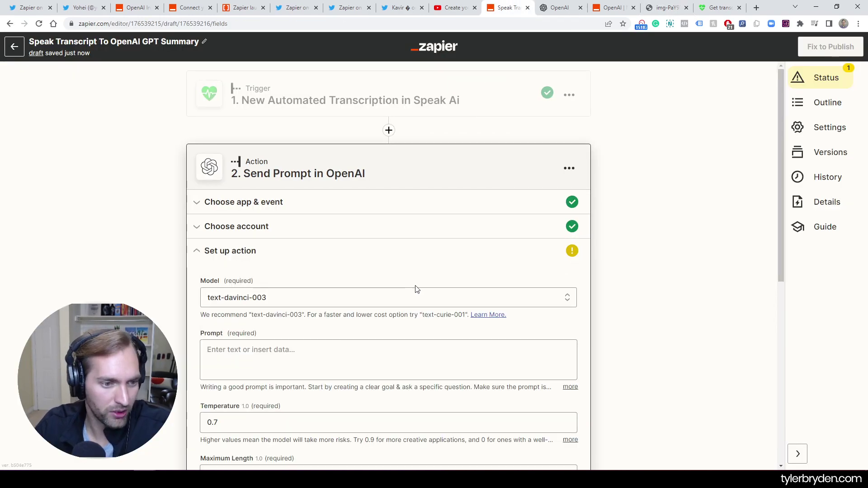
scroll(654, 324, down, 2)
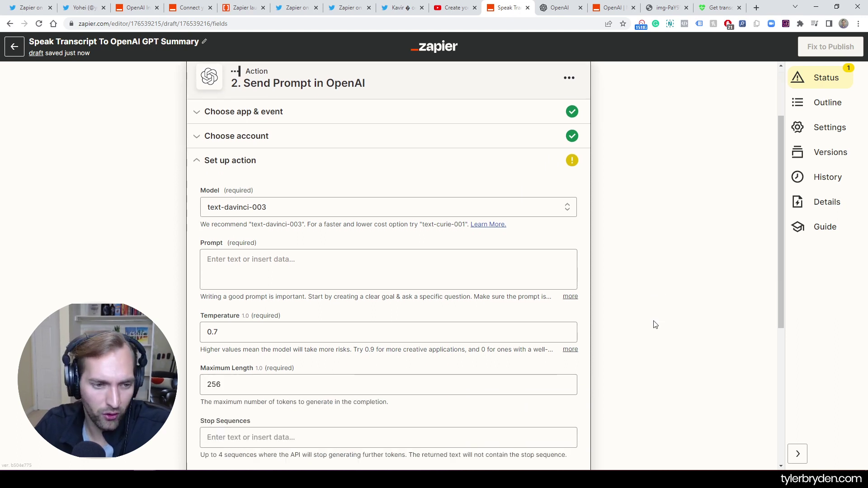
scroll(655, 324, down, 1)
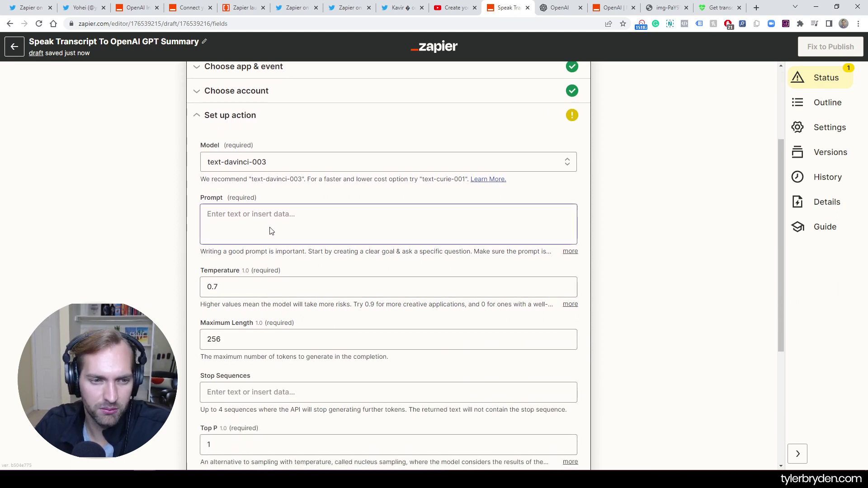
click(278, 168)
scroll(312, 316, down, 5)
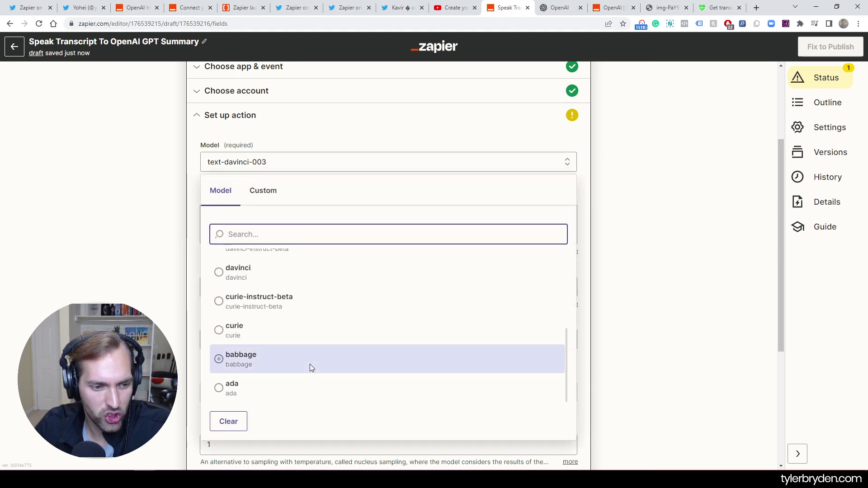
scroll(395, 341, up, 8)
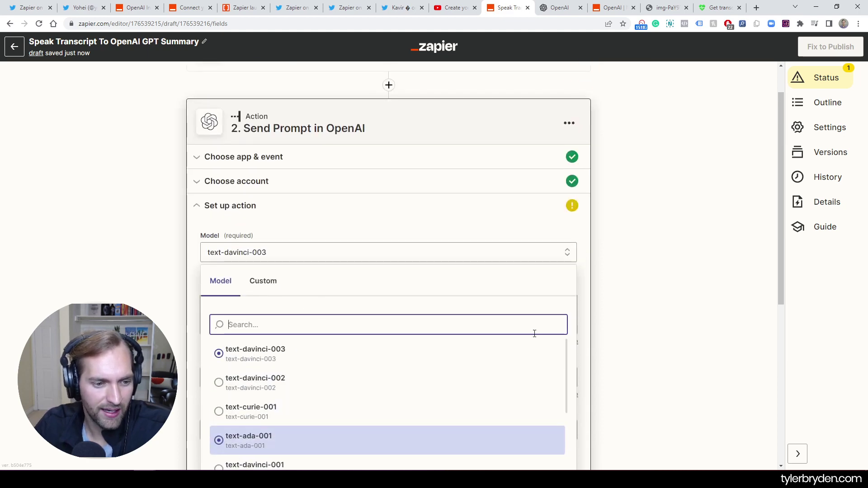
click(648, 323)
click(436, 304)
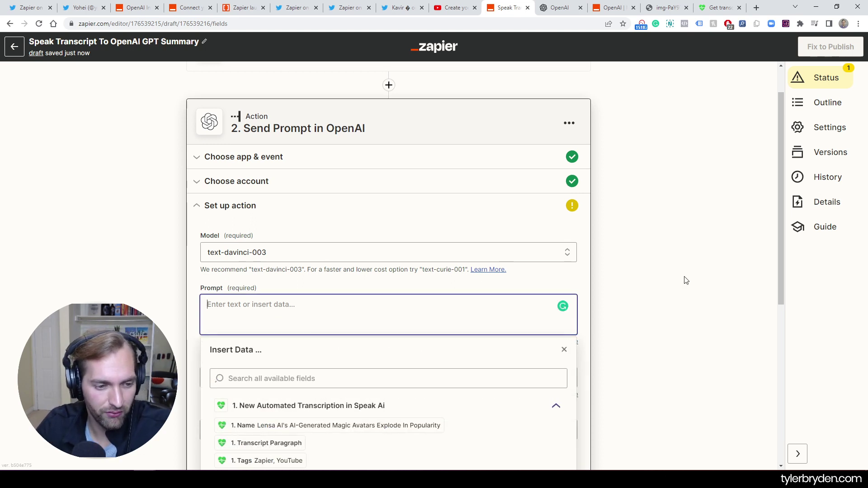
Step: Write the prompt 'Give me a bulleted point list summary of this transcript:' followed by Speak Ai's Transcript Text
scroll(686, 280, down, 2)
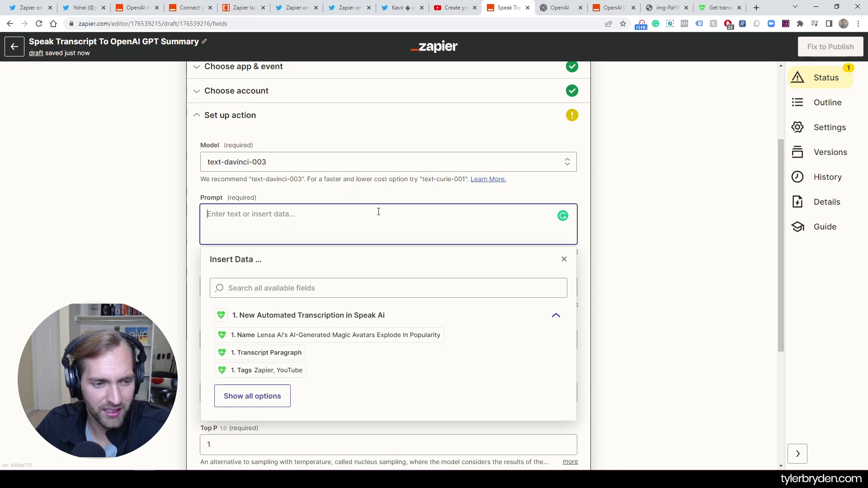
text(Give me a )
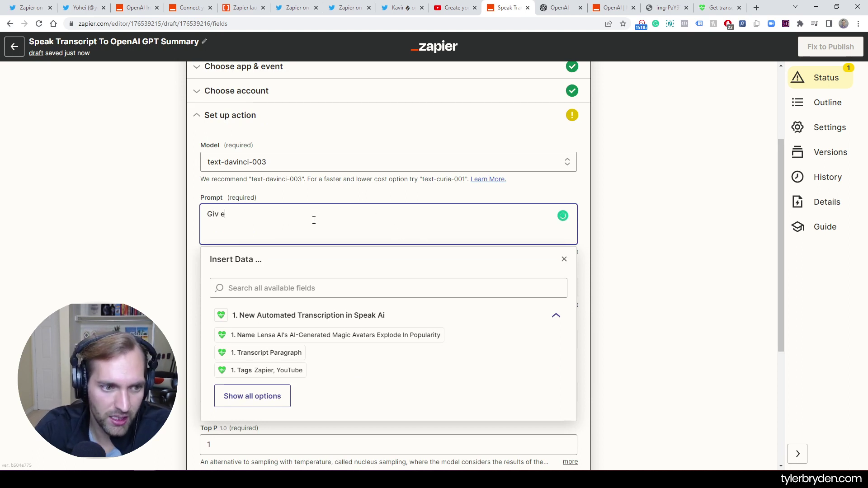
text(bullet)
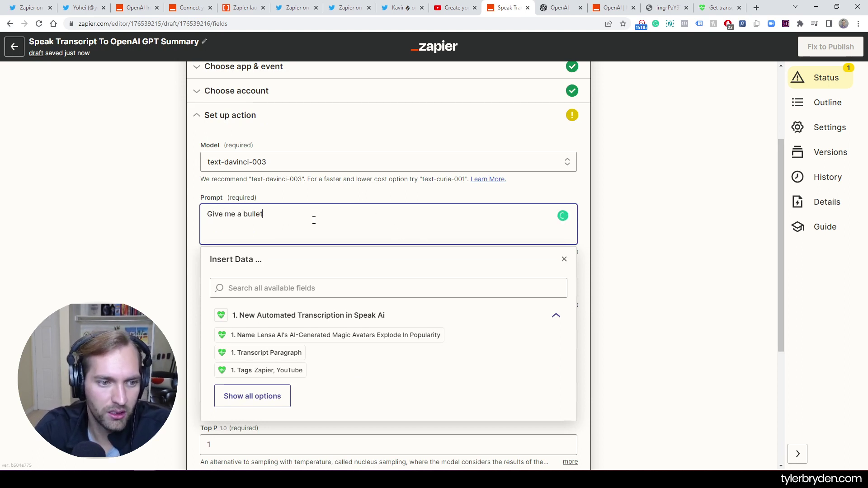
text(ed point)
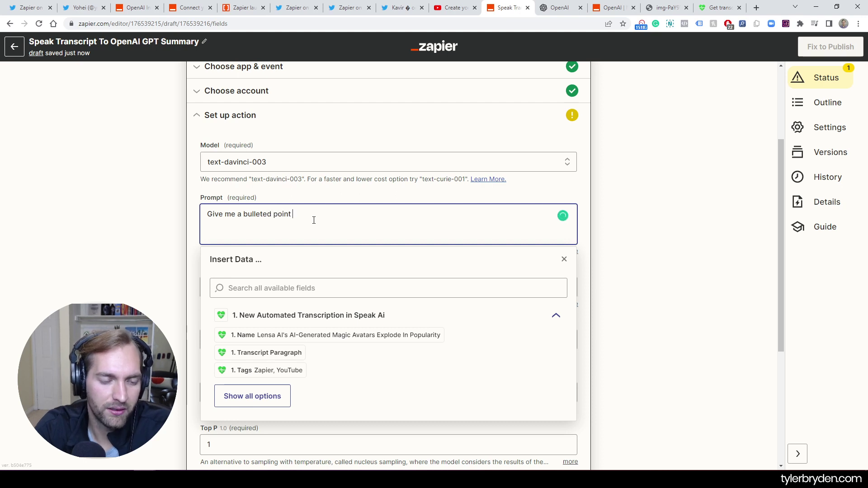
text( list summa)
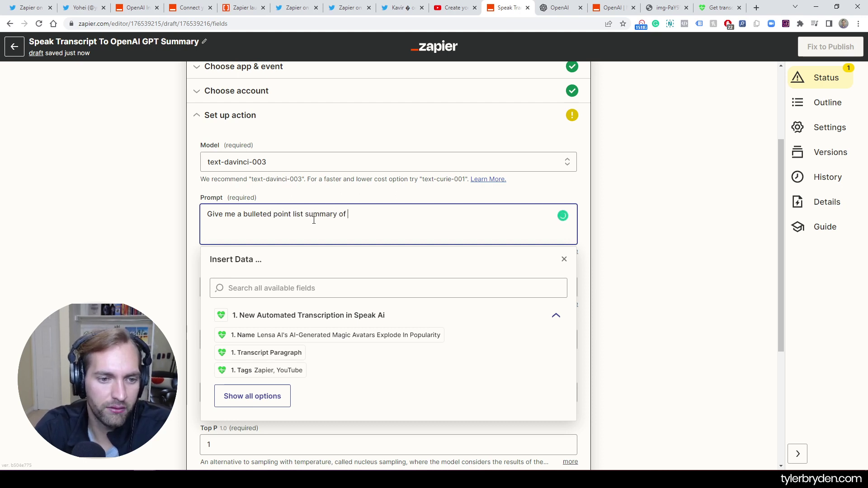
text(ry of )
text(this)
text(his transc)
text(ript)
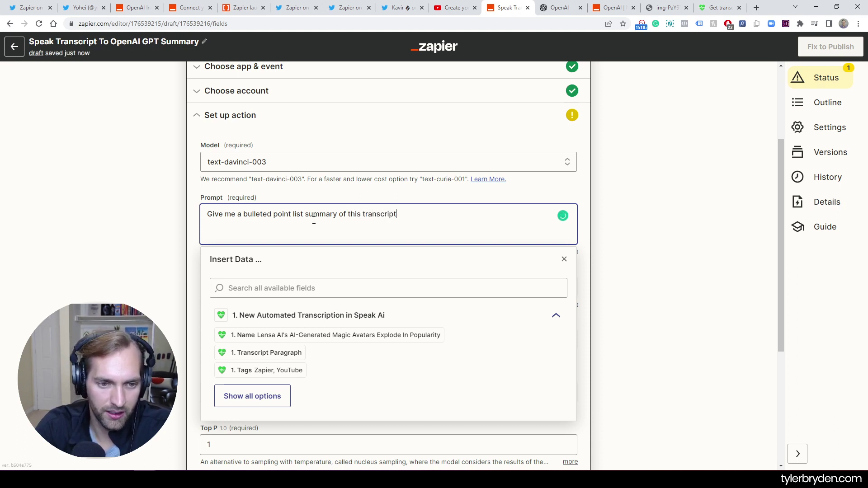
text(:)
key(Return)
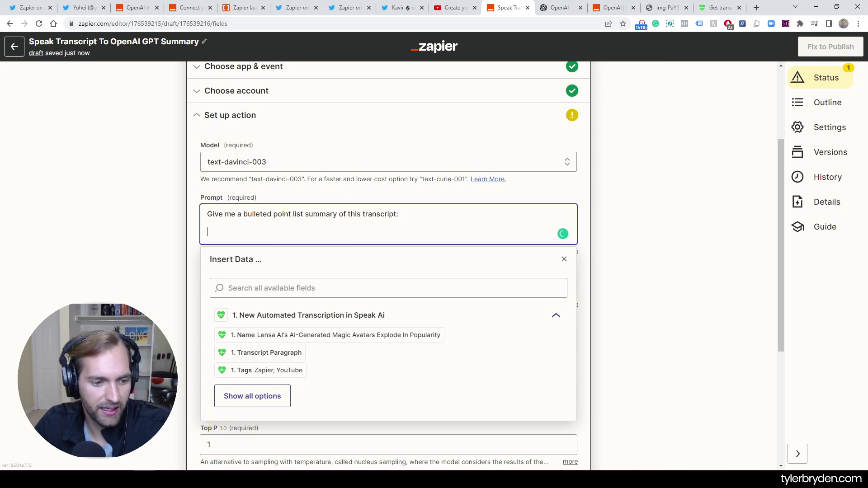
click(242, 401)
scroll(587, 294, down, 5)
scroll(488, 293, down, 3)
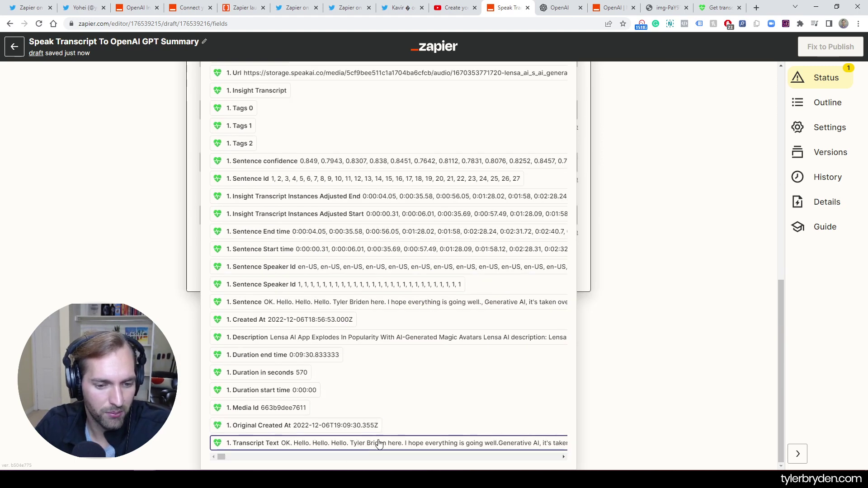
click(379, 442)
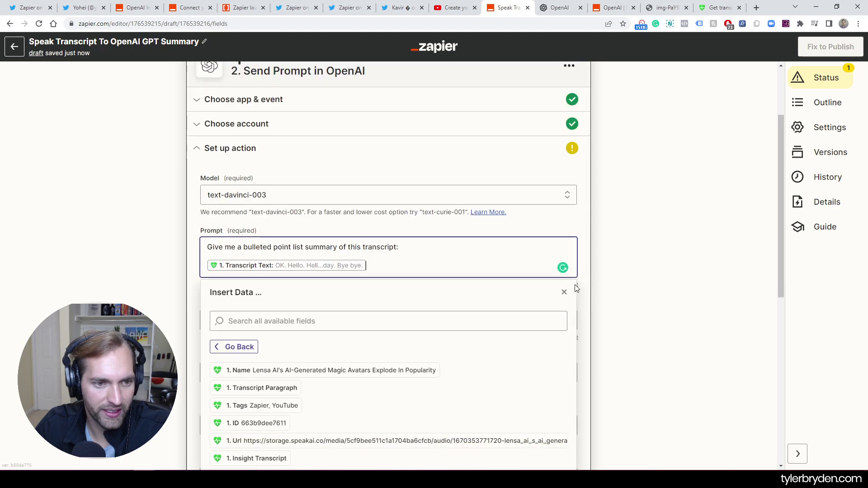
click(645, 279)
scroll(645, 277, down, 5)
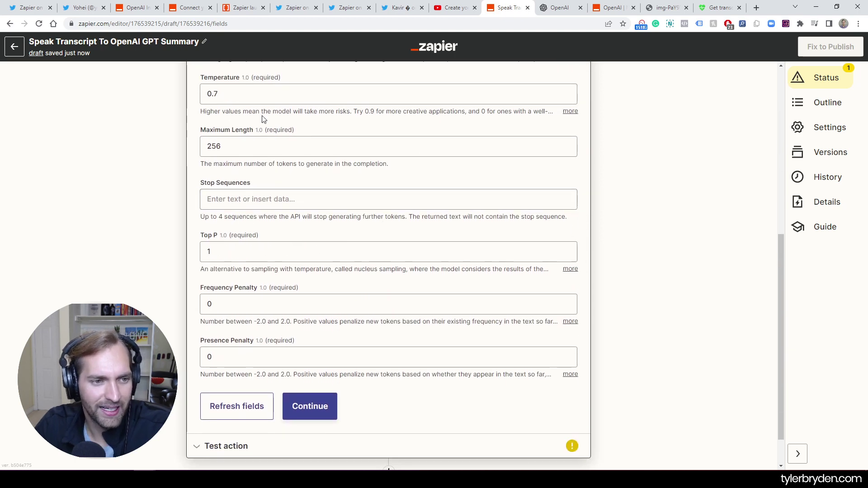
Step: Set the OpenAI action's Maximum Length to 400
scroll(263, 119, up, 1)
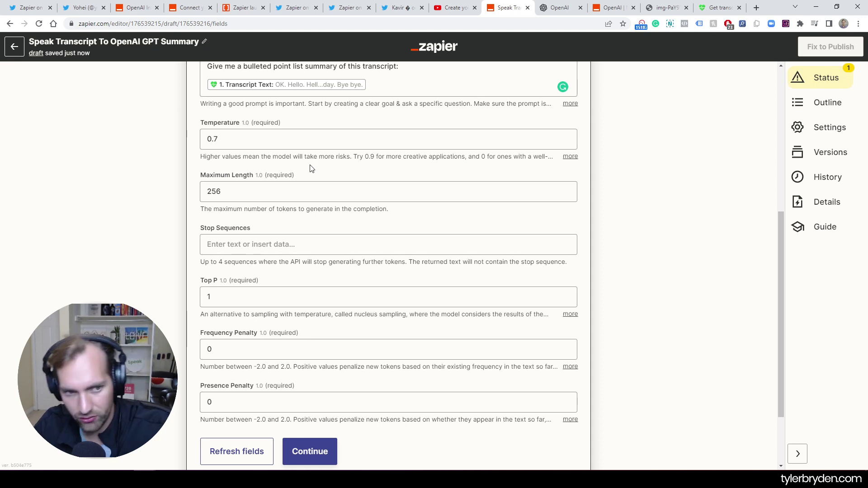
click(326, 188)
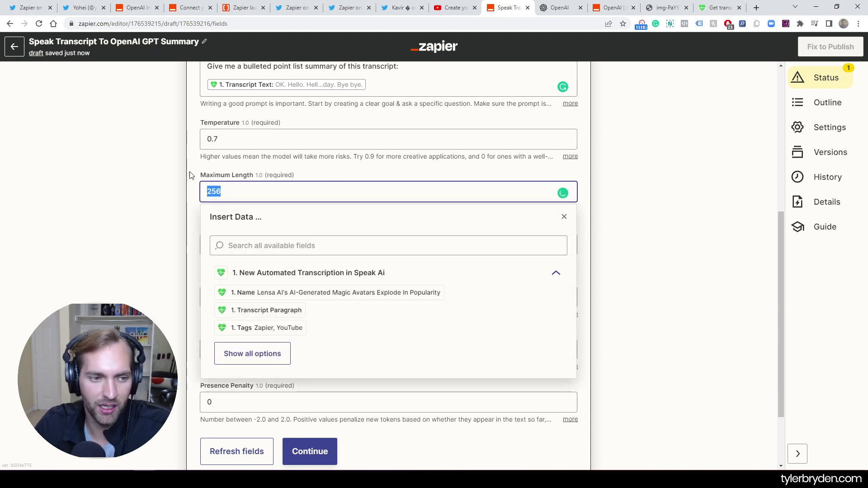
text(400)
click(154, 182)
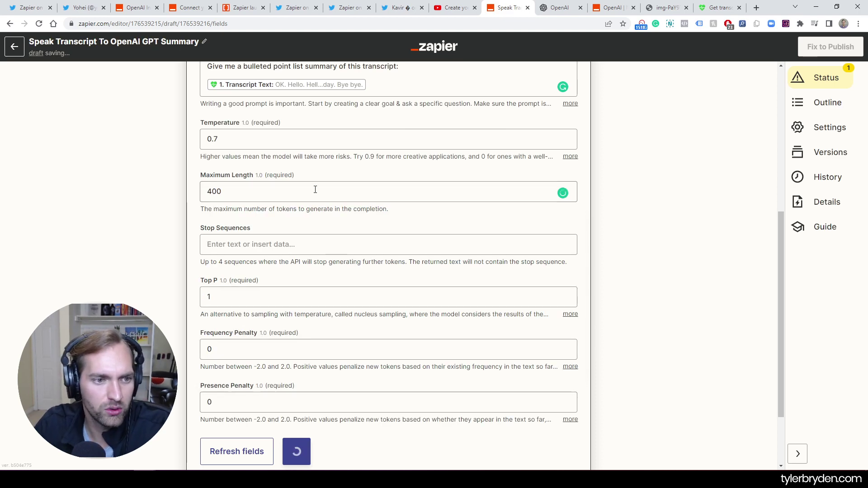
Step: Expand and read the full Frequency Penalty and Presence Penalty descriptions
scroll(329, 312, up, 5)
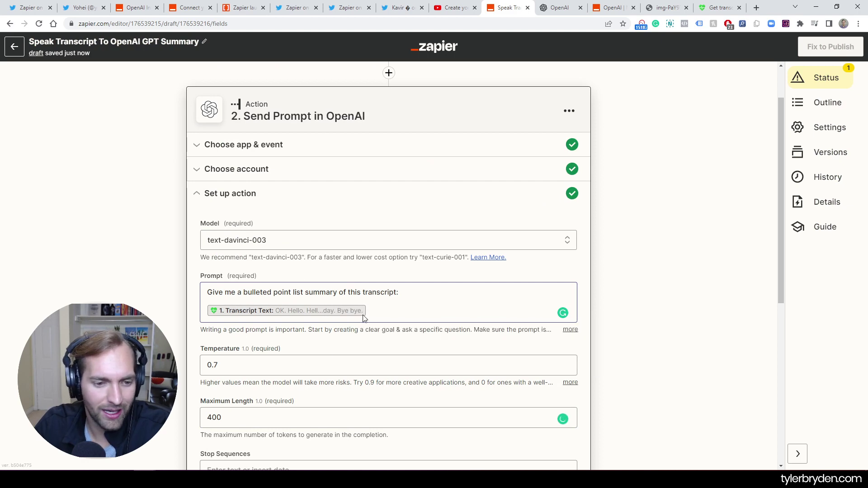
scroll(466, 285, down, 4)
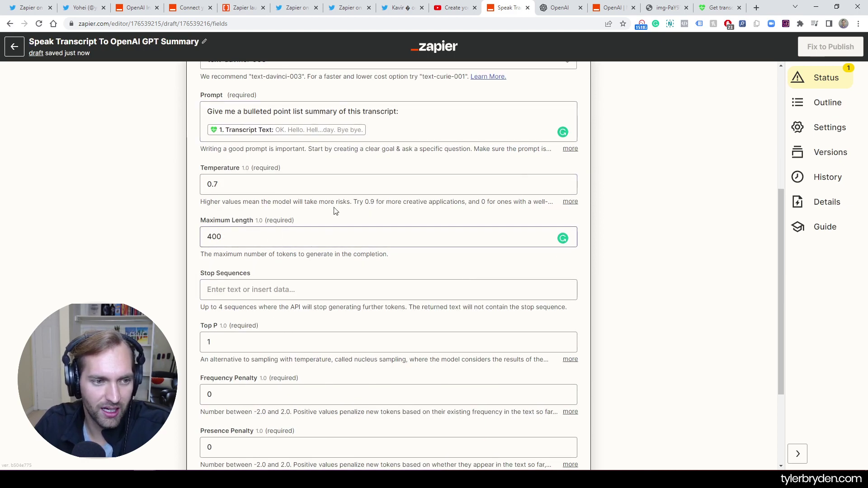
scroll(347, 222, down, 2)
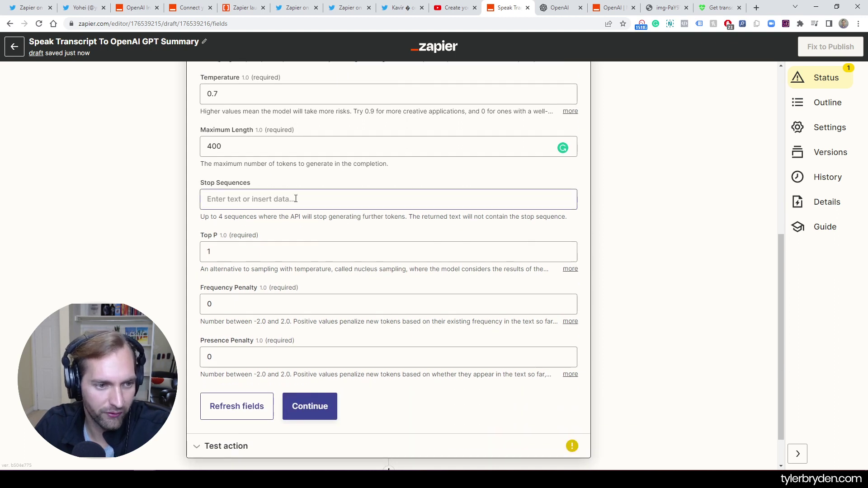
scroll(244, 244, down, 1)
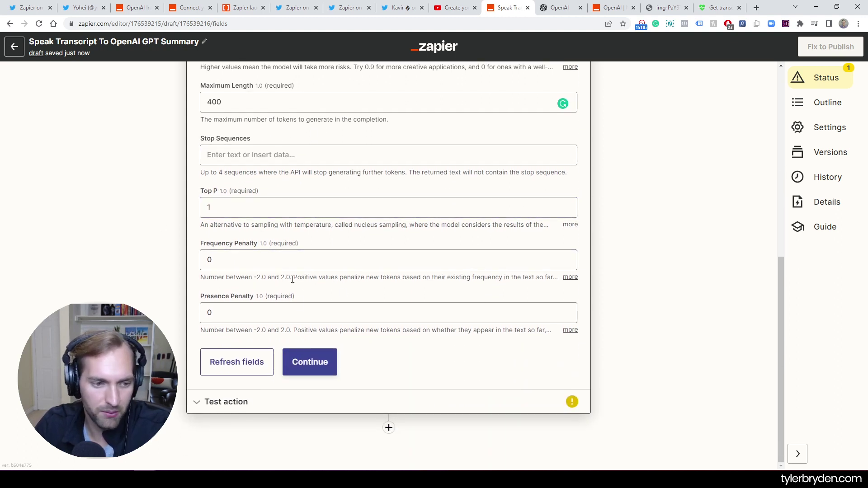
click(570, 277)
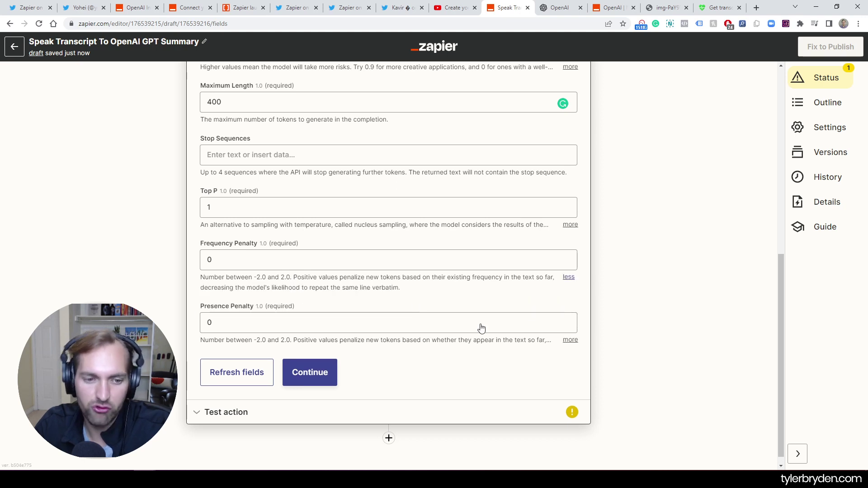
click(570, 340)
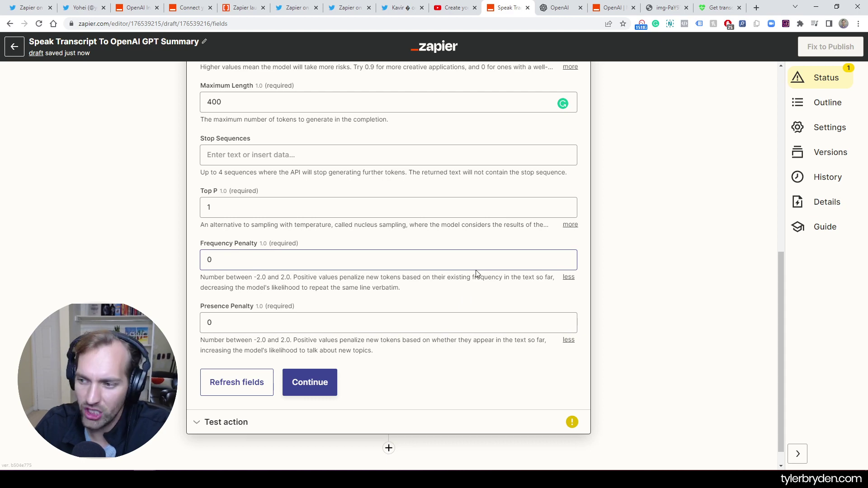
scroll(475, 276, up, 8)
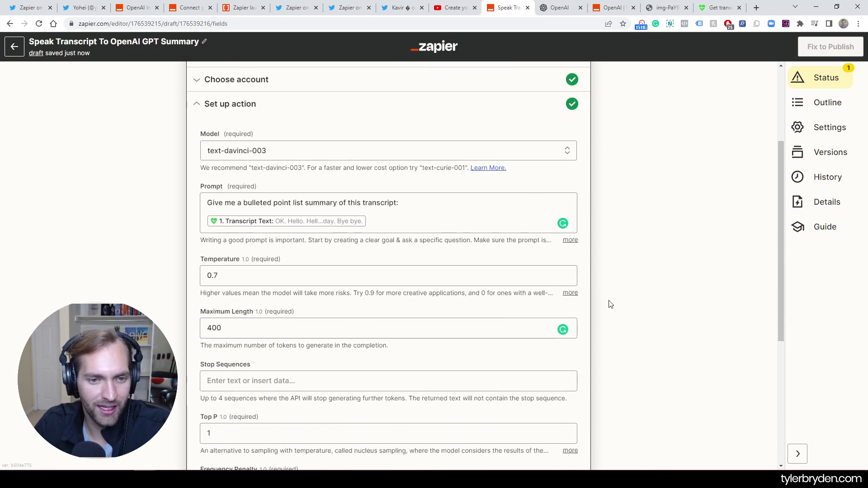
scroll(642, 312, down, 8)
Step: Test the OpenAI step by sending the prompt with the sample transcript
click(331, 362)
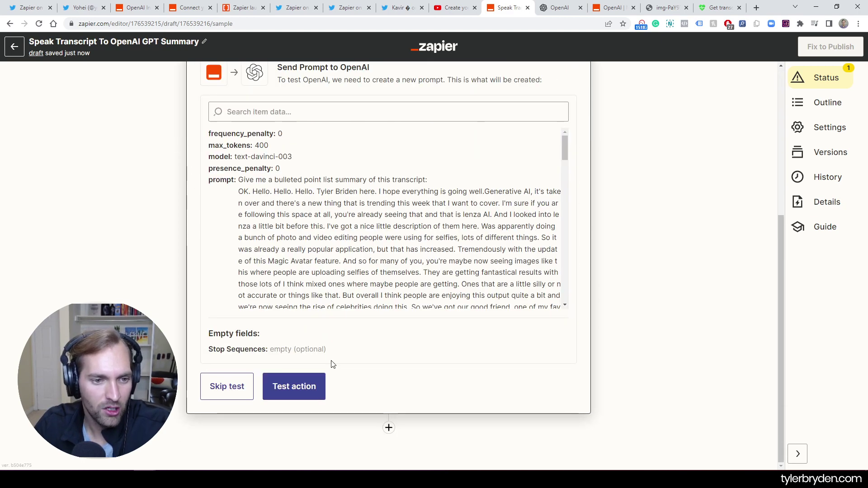
scroll(302, 263, down, 15)
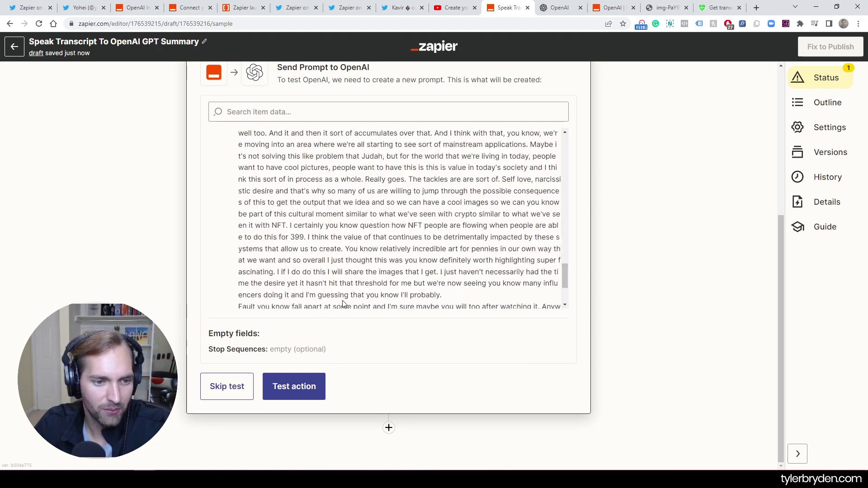
click(296, 387)
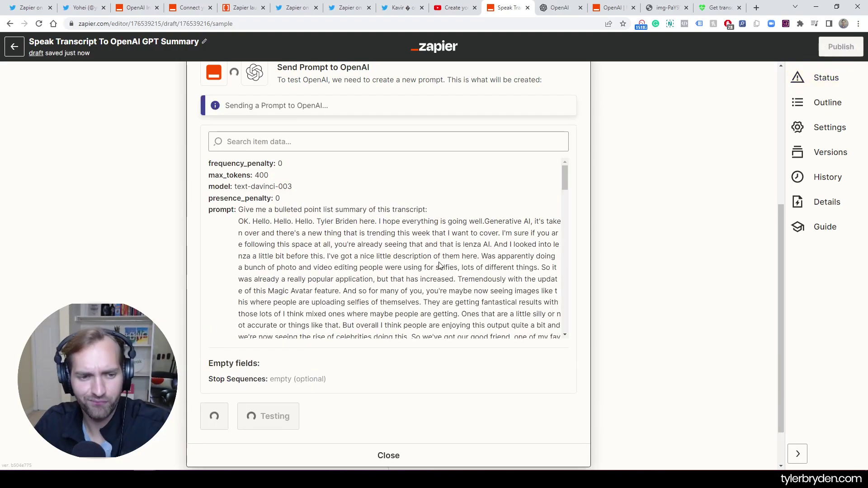
scroll(439, 265, down, 15)
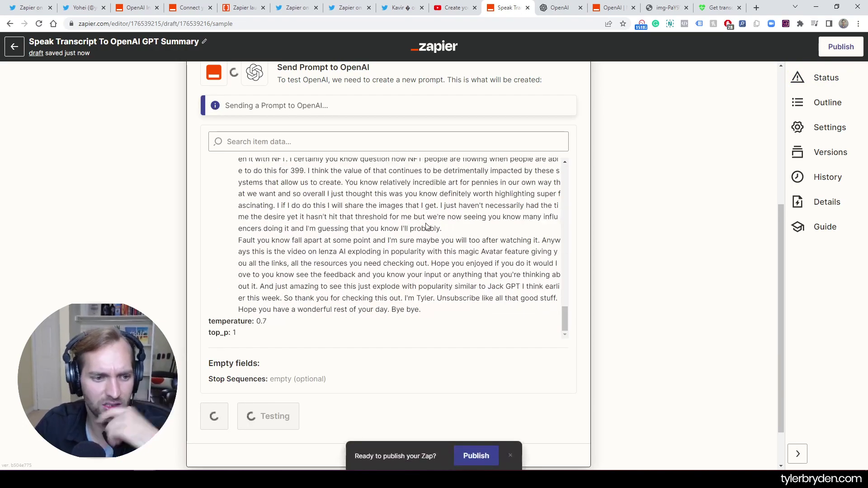
scroll(419, 229, up, 4)
scroll(420, 229, up, 10)
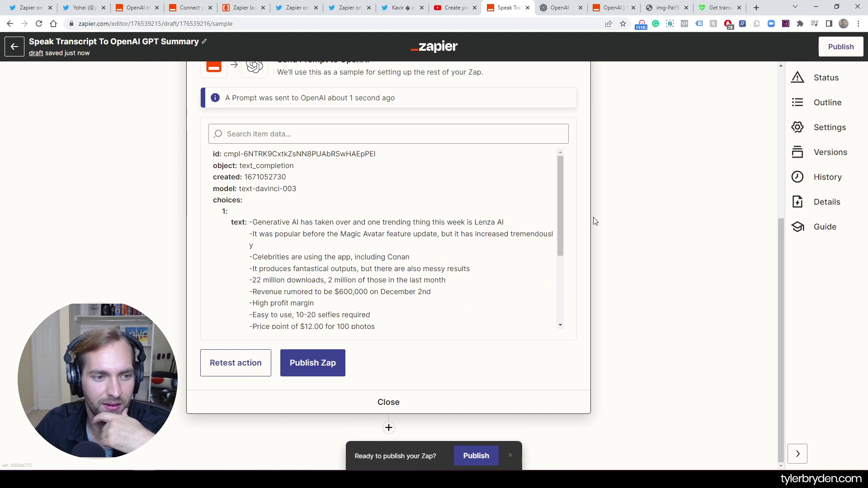
Step: Review the returned bulleted summary of the Lenza AI transcript, then publish and turn on the Zap
drag(563, 205, 579, 194)
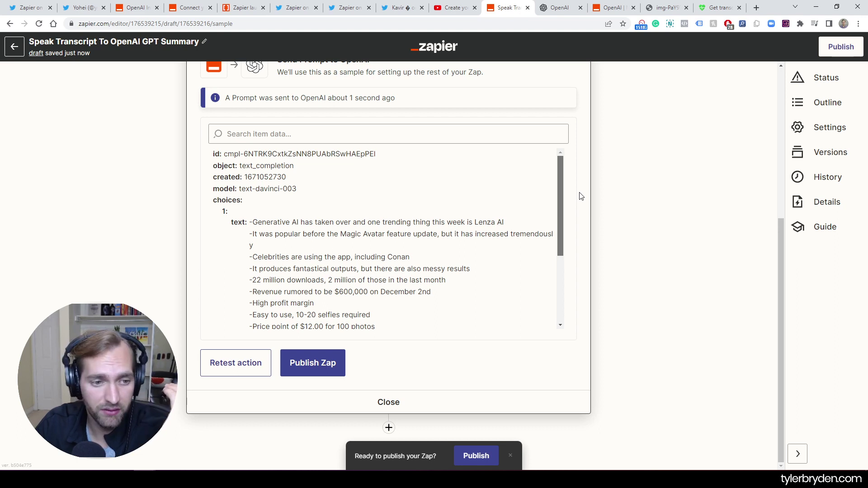
scroll(418, 247, down, 1)
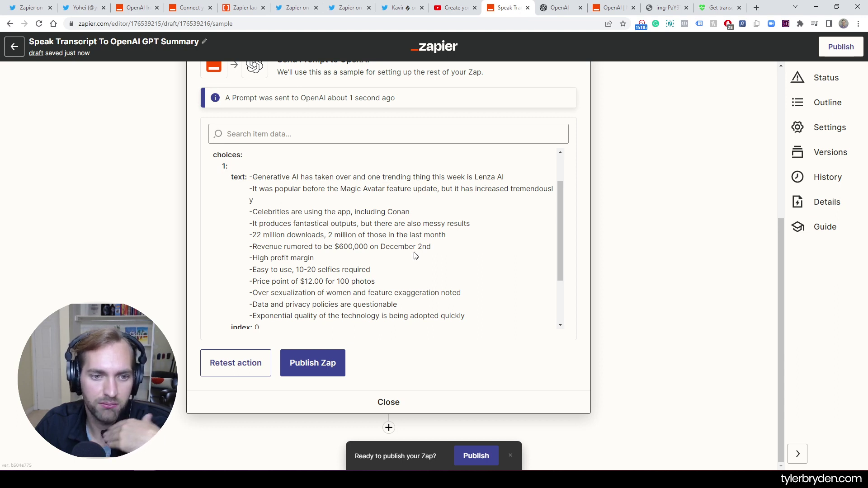
scroll(413, 252, down, 1)
scroll(413, 253, up, 1)
scroll(413, 253, down, 1)
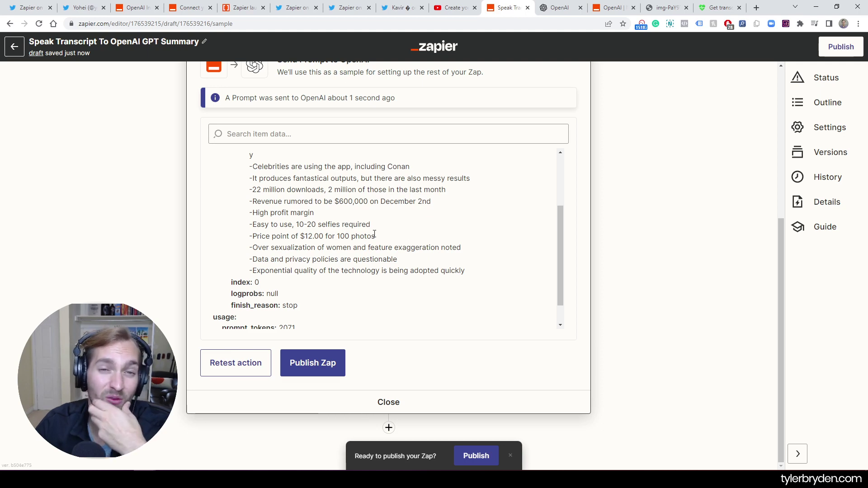
scroll(374, 234, up, 6)
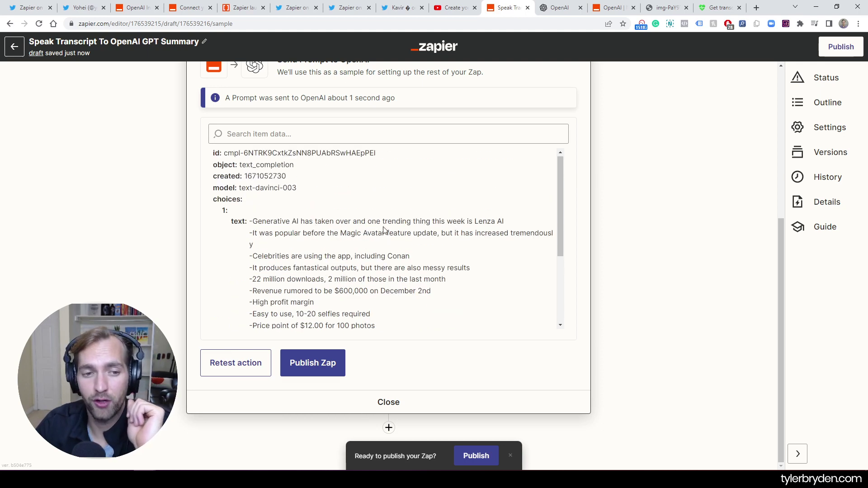
scroll(607, 209, down, 4)
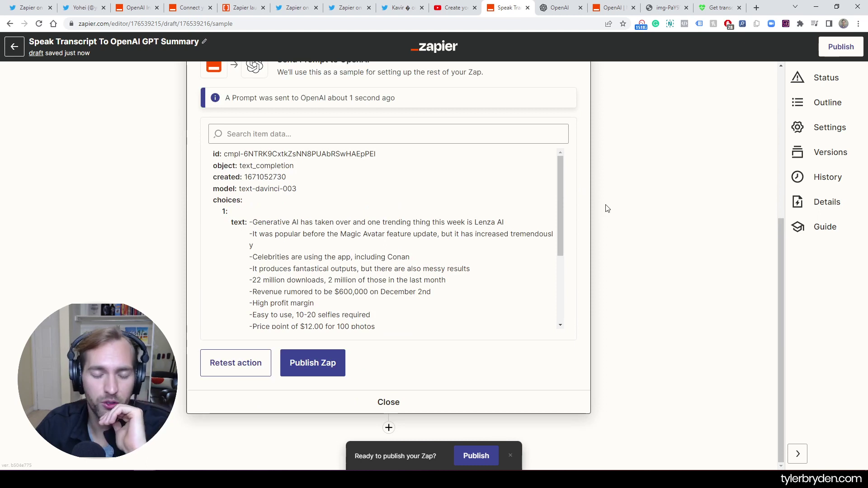
scroll(504, 214, down, 3)
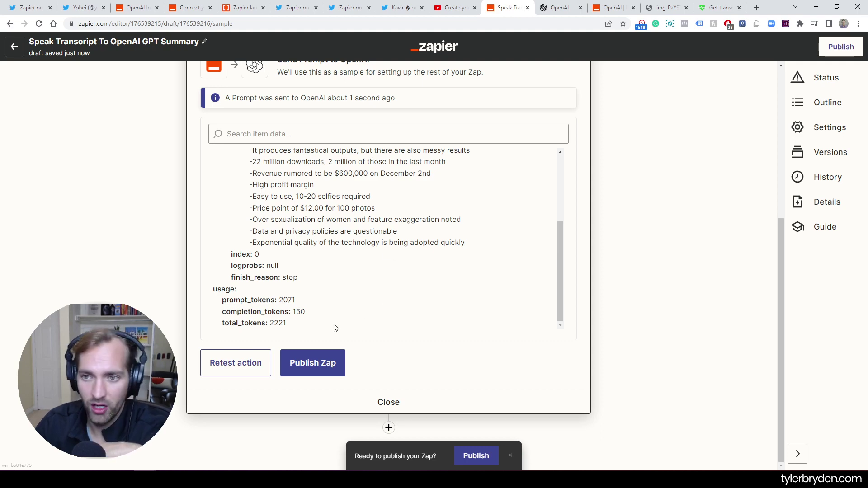
click(323, 363)
click(463, 270)
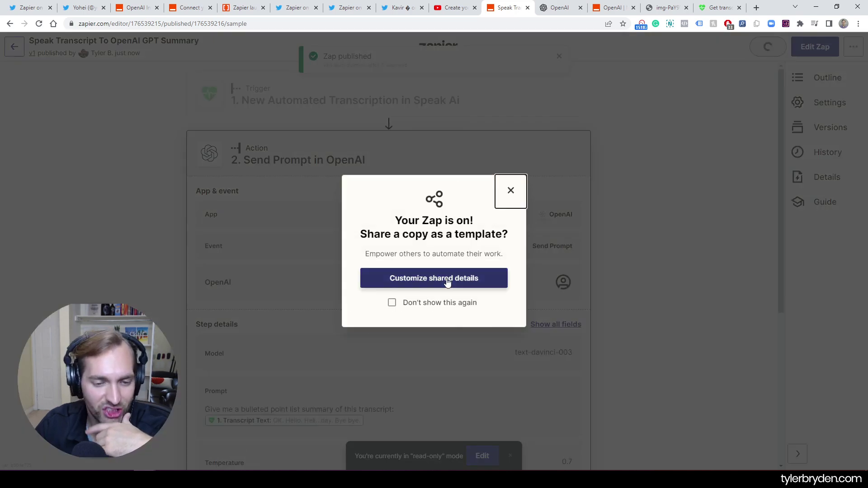
Step: Open the shared template details page for the 'Speak Transcript To OpenAI GPT Summary' Zap
click(447, 280)
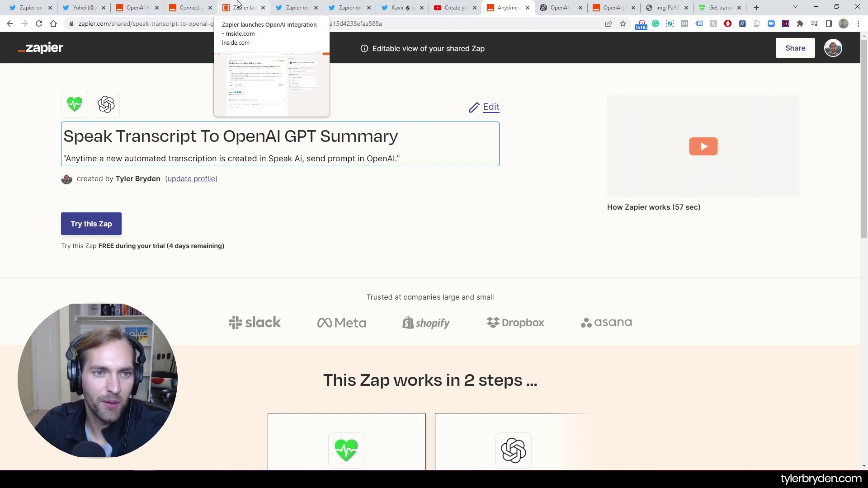
Step: Open the Zapier dashboard in a new tab, then return to the OpenAI + Webhooks integrations page
click(190, 7)
scroll(635, 240, up, 6)
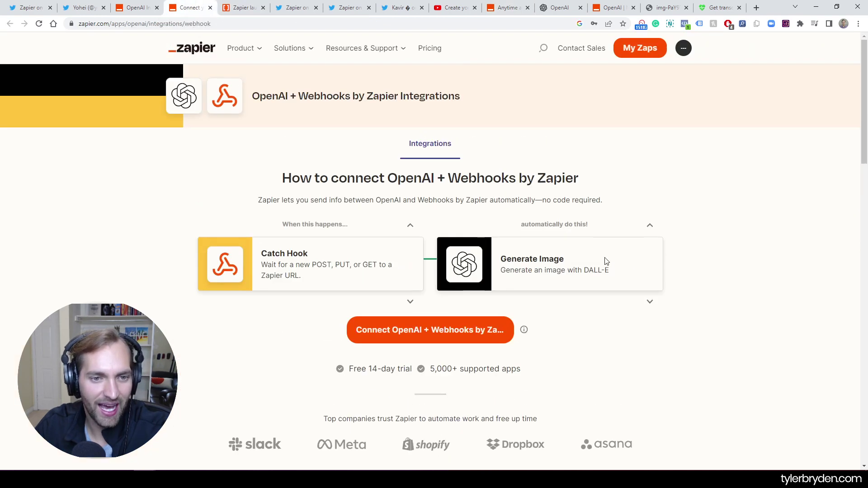
middle_click(214, 55)
click(235, 4)
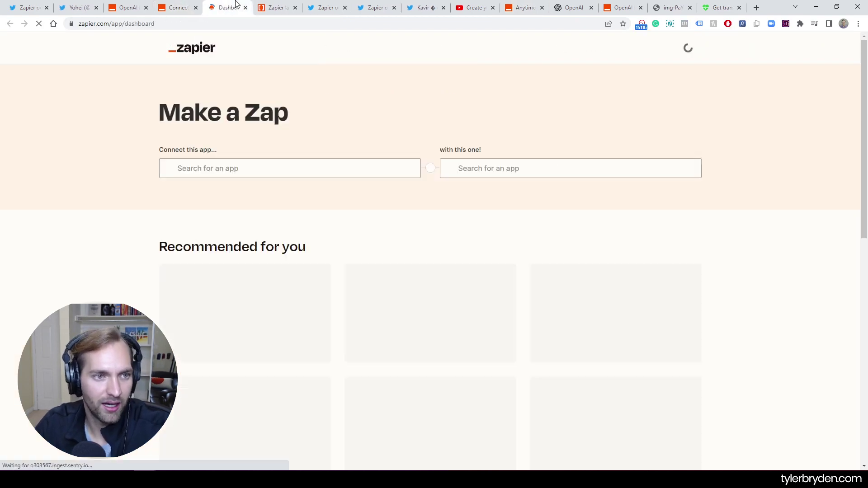
click(169, 5)
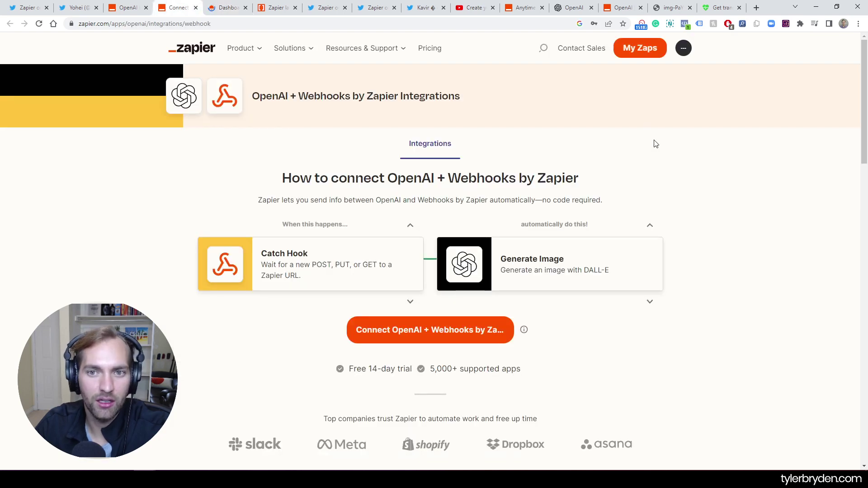